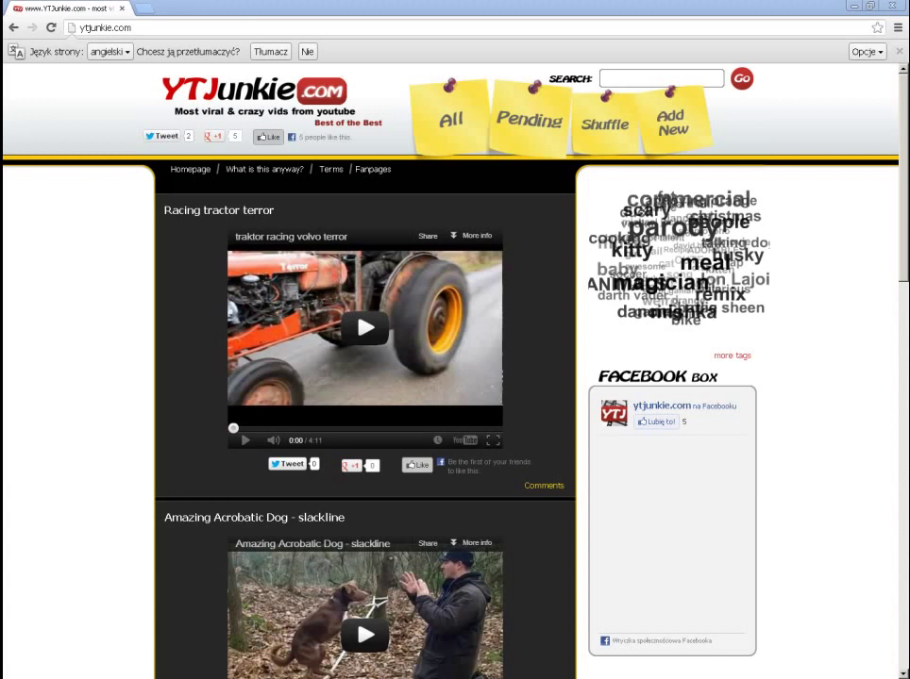
Switch from the public YTJunkie homepage to the logged-in admin browser window
{"action": "key", "text": "alt+Tab"}
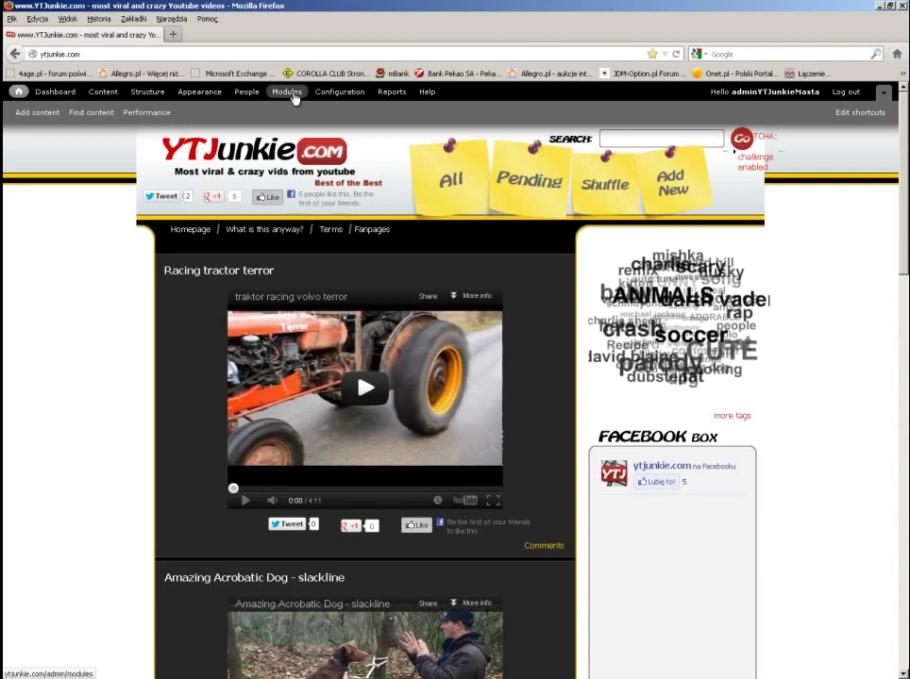
Go to the Configuration page from the Drupal admin toolbar
{"action": "left_click", "coordinate": [351, 97]}
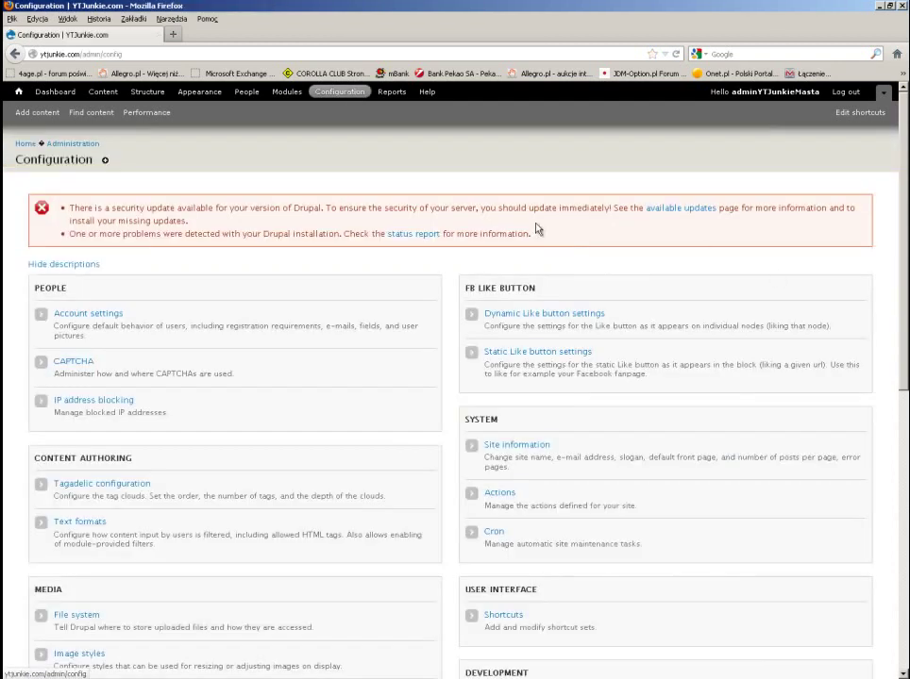
Enable and save 'Put site into maintenance mode', then switch to the visitor's browser
{"action": "scroll", "coordinate": [632, 375], "scroll_direction": "down", "scroll_amount": 5}
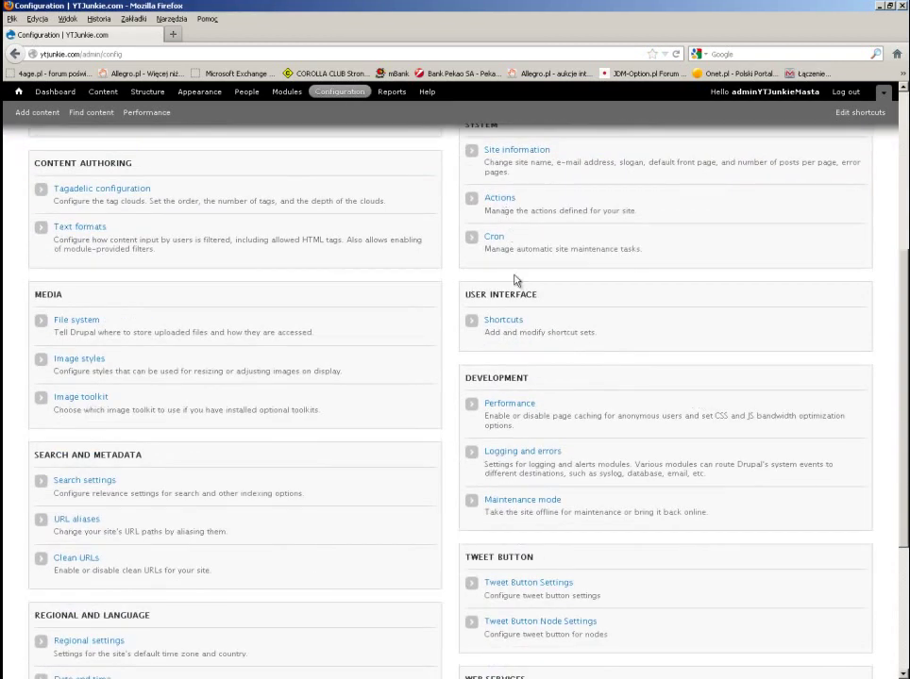
{"action": "left_click", "coordinate": [497, 503]}
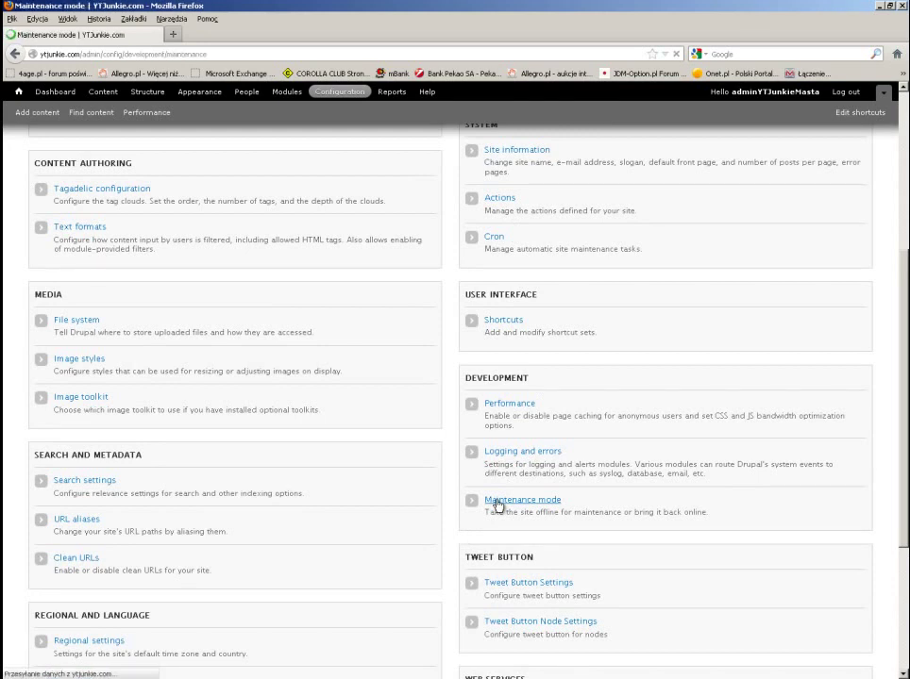
{"action": "left_click", "coordinate": [31, 273]}
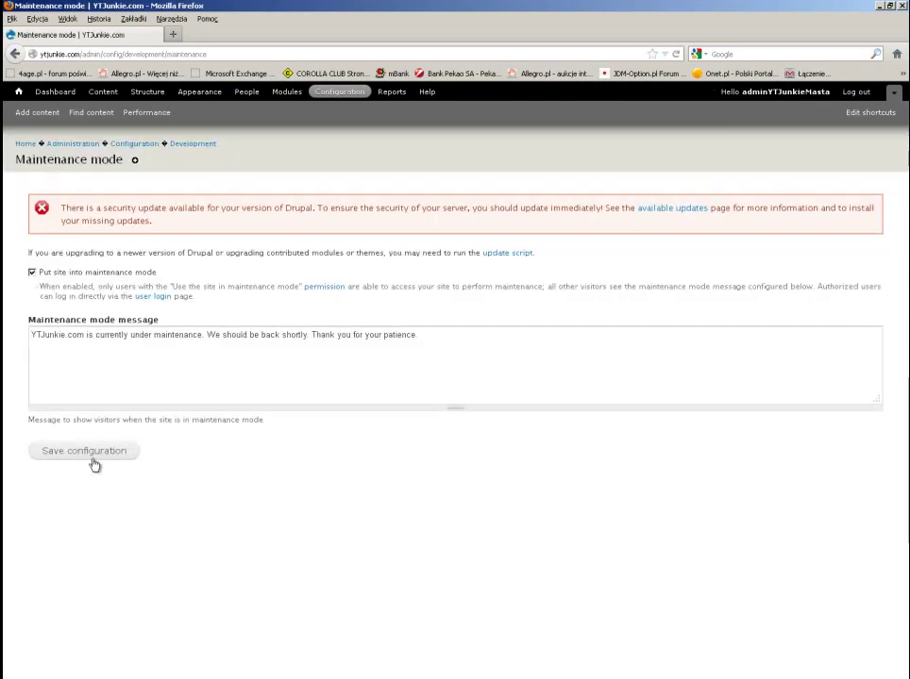
{"action": "left_click", "coordinate": [85, 452]}
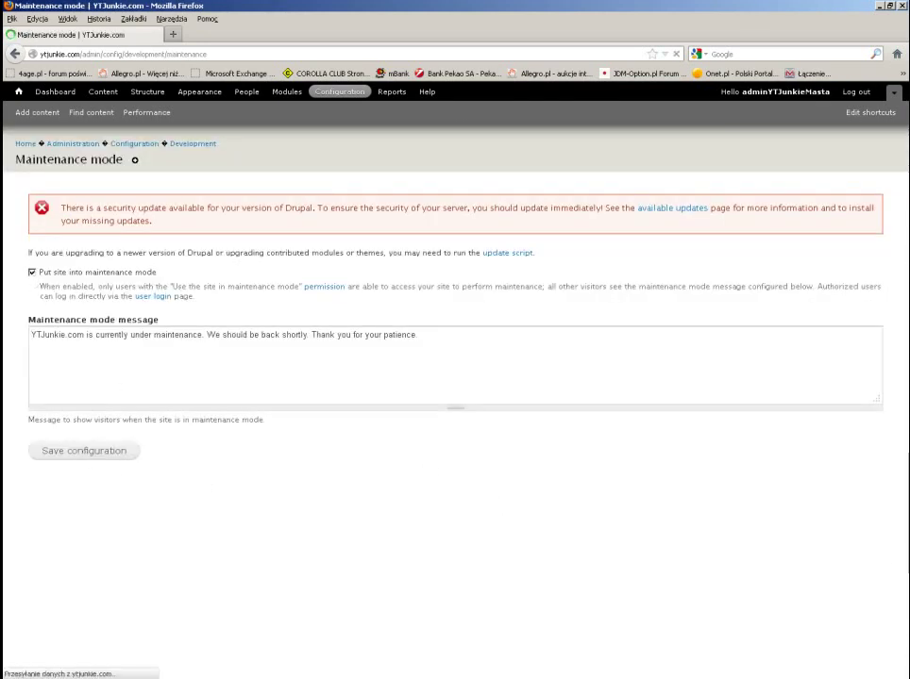
{"action": "key", "text": "alt+Tab"}
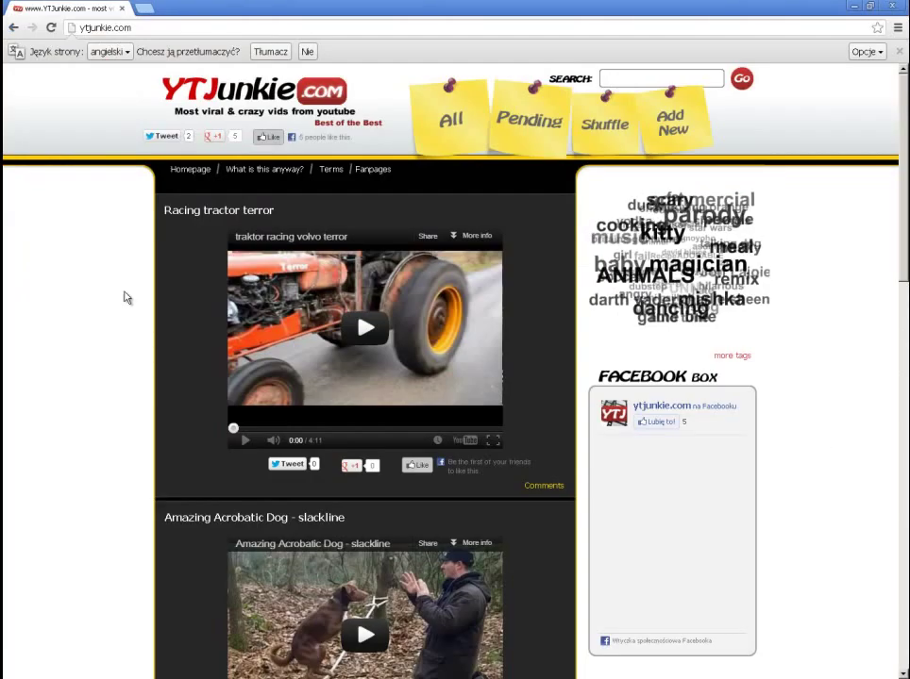
Reload ytjunkie.com to confirm the maintenance notice, then return to the admin window
{"action": "key", "text": "F5"}
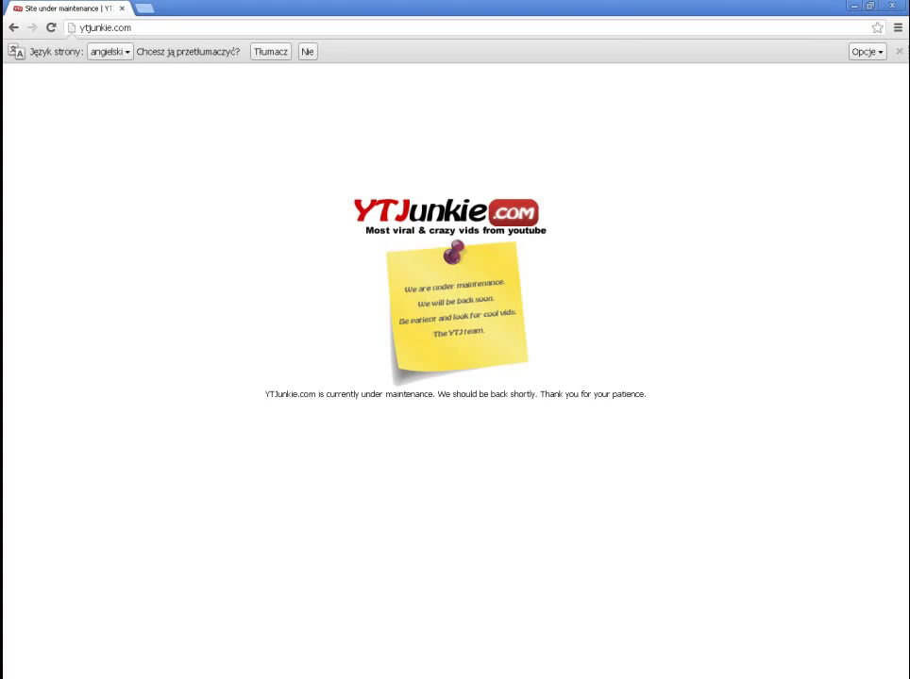
{"action": "key", "text": "alt+Tab"}
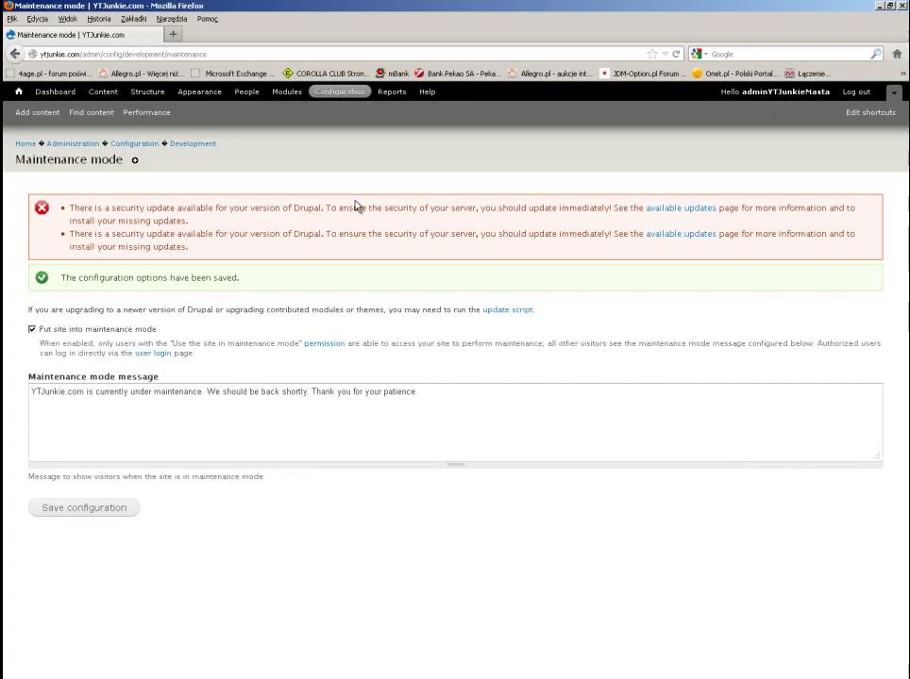
View the Modules page, noting the Block and Blog modules at version 7.15
{"action": "left_click", "coordinate": [282, 95]}
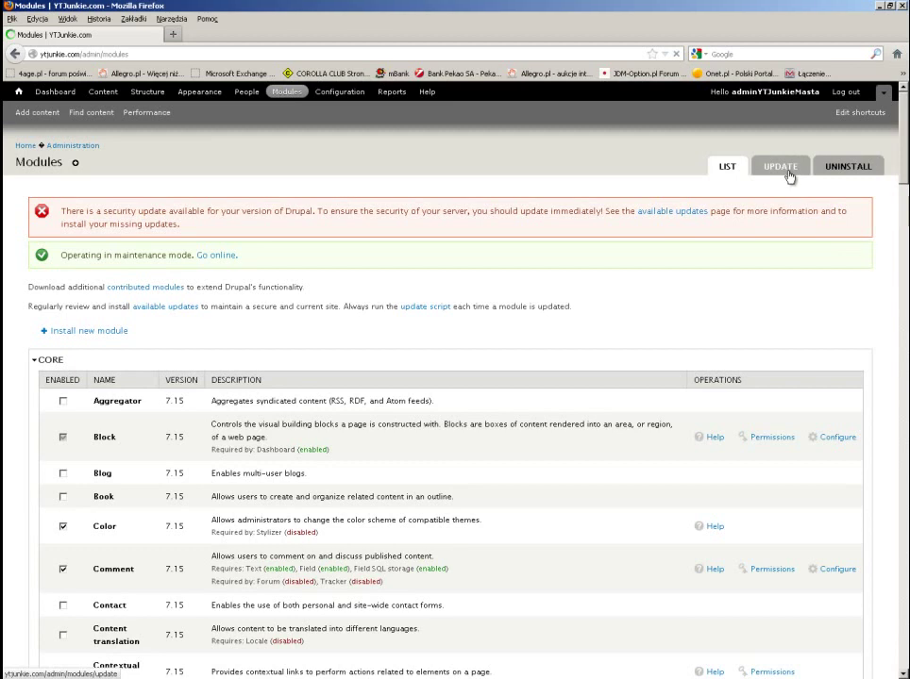
{"action": "double_click", "coordinate": [172, 435]}
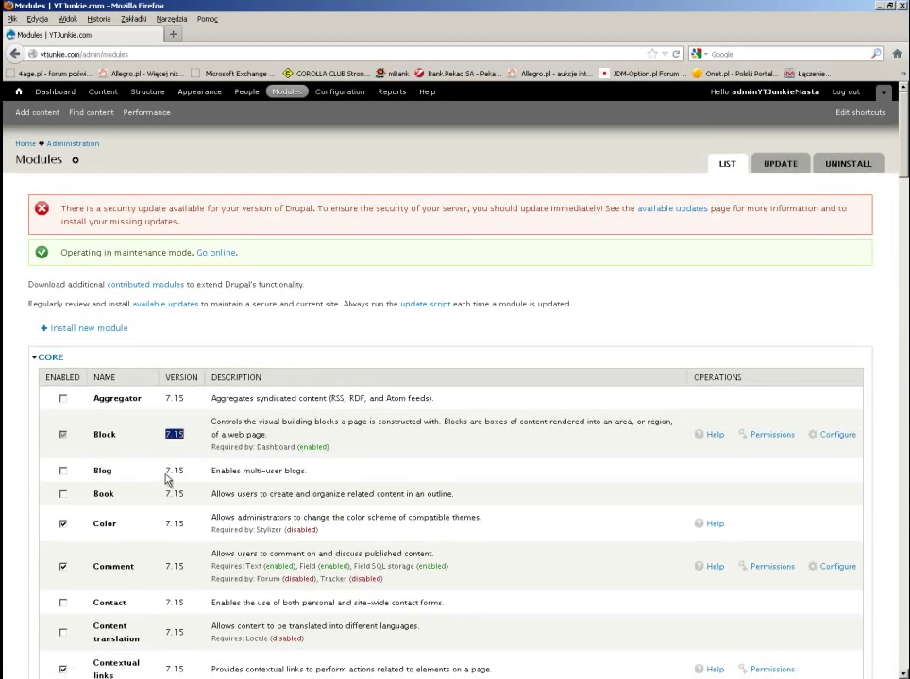
{"action": "double_click", "coordinate": [174, 471]}
Show available updates, comparing installed Drupal core 7.15 with recommended 7.17
{"action": "left_click", "coordinate": [777, 167]}
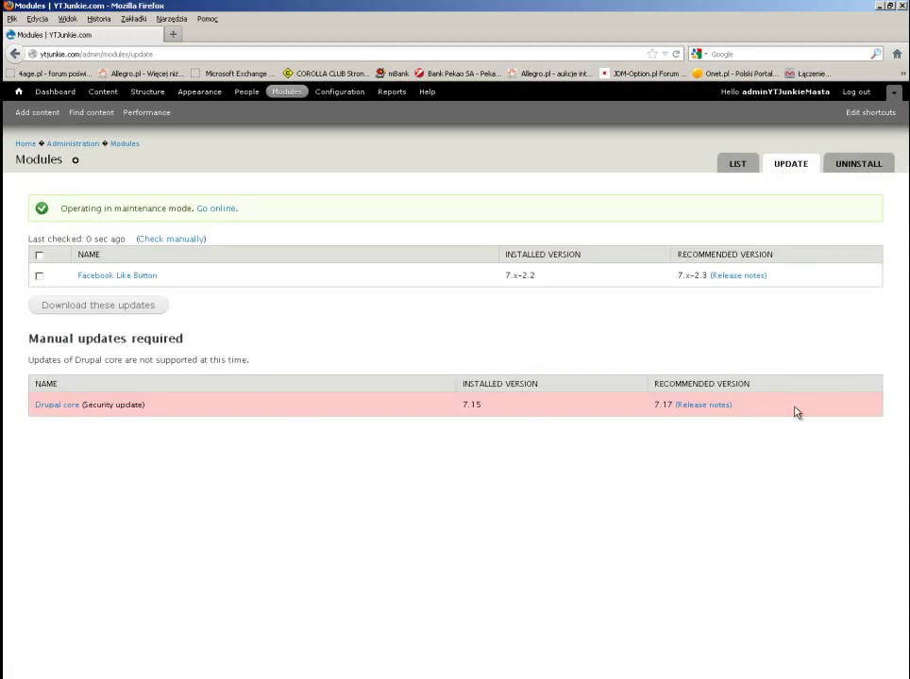
{"action": "double_click", "coordinate": [480, 406]}
{"action": "double_click", "coordinate": [658, 407]}
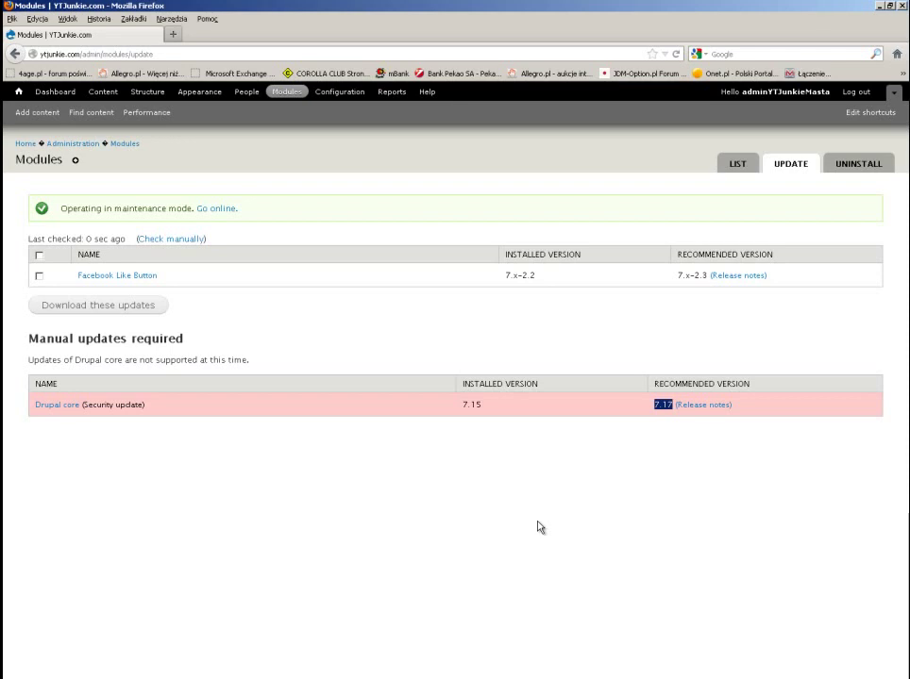
Check the recommended 7.17 release on drupal.org's Drupal core page, then switch to Total Commander
{"action": "left_click", "coordinate": [61, 406]}
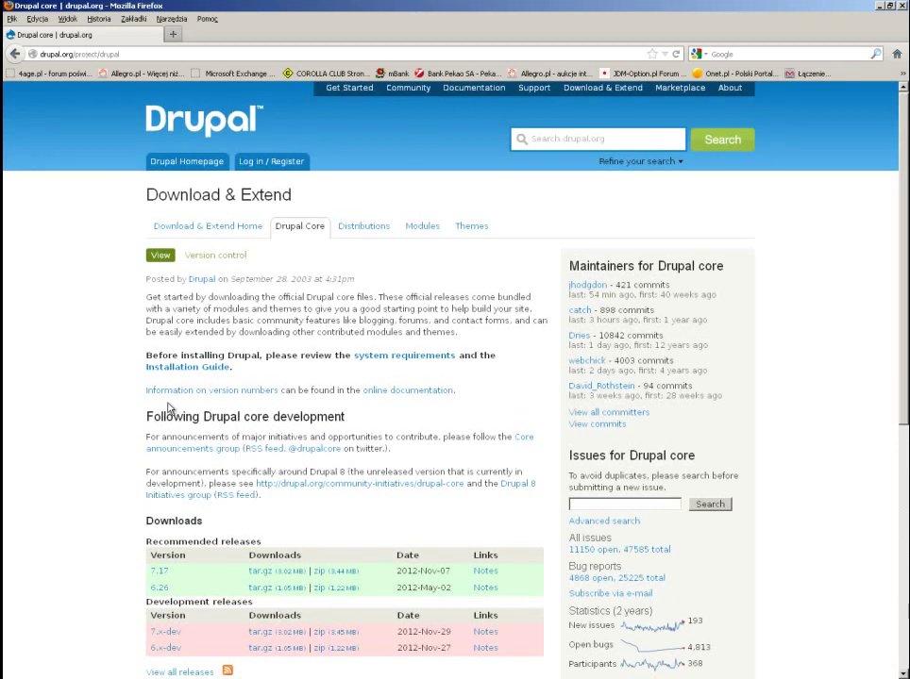
{"action": "scroll", "coordinate": [170, 406], "scroll_direction": "down", "scroll_amount": 3}
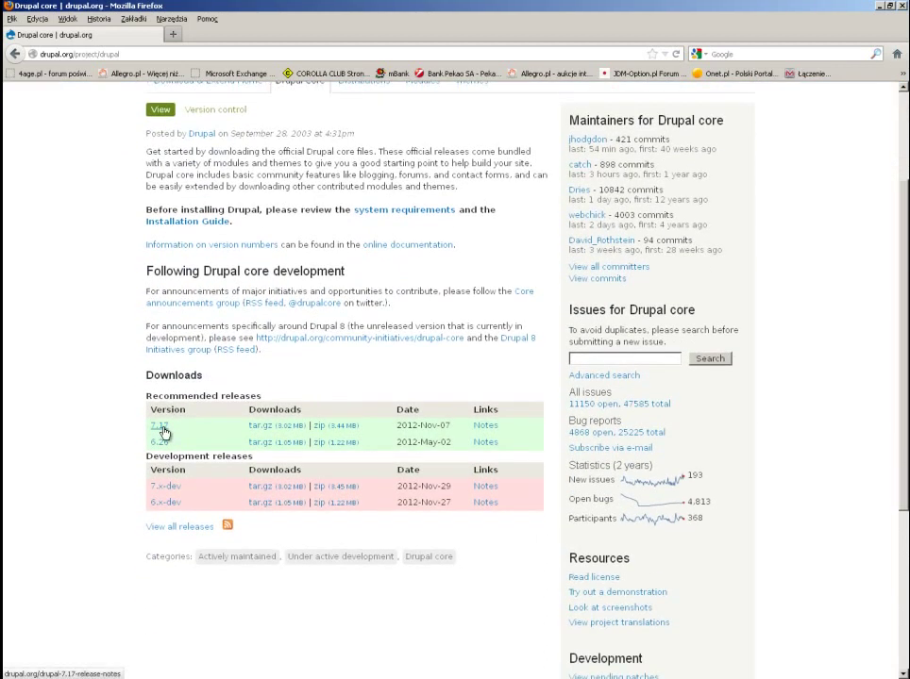
{"action": "left_click_drag", "start_coordinate": [178, 432], "coordinate": [154, 430]}
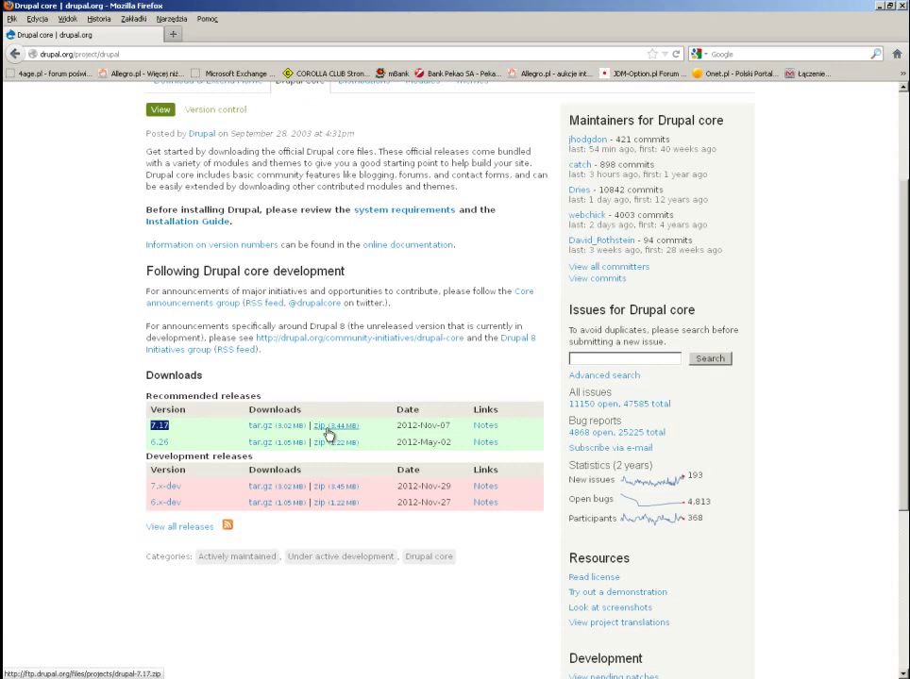
{"action": "scroll", "coordinate": [406, 442], "scroll_direction": "up", "scroll_amount": 3}
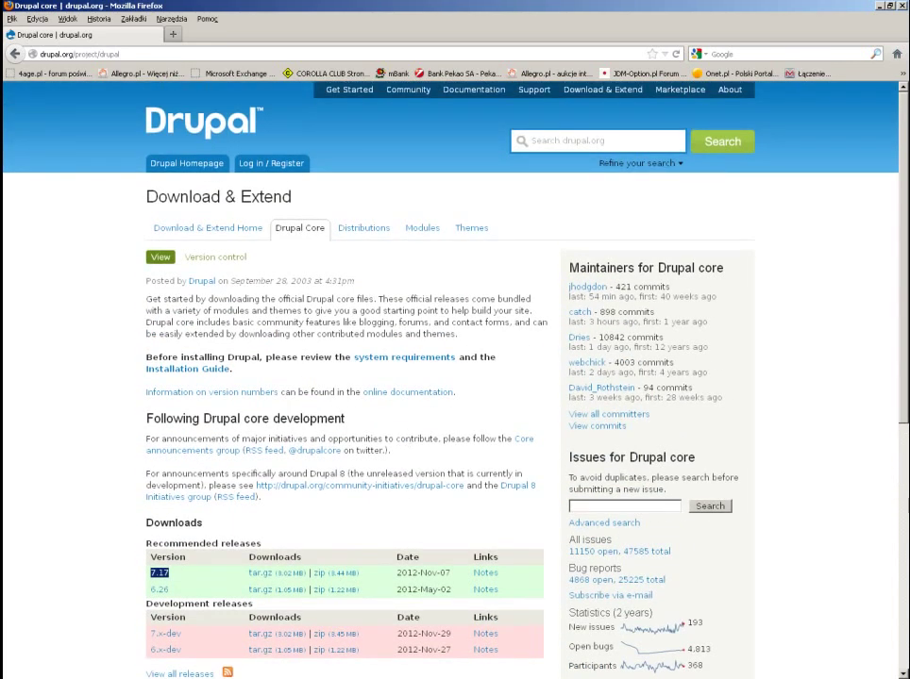
{"action": "key", "text": "alt+Tab"}
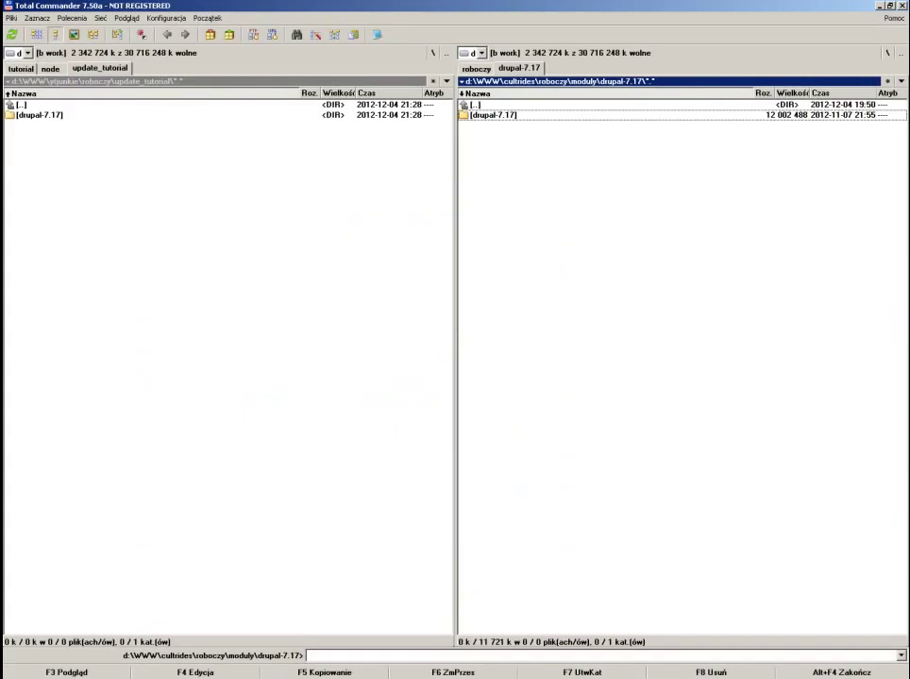
View the local drupal-7.17 folder's contents, then return to the drupal.org page
{"action": "double_click", "coordinate": [35, 116]}
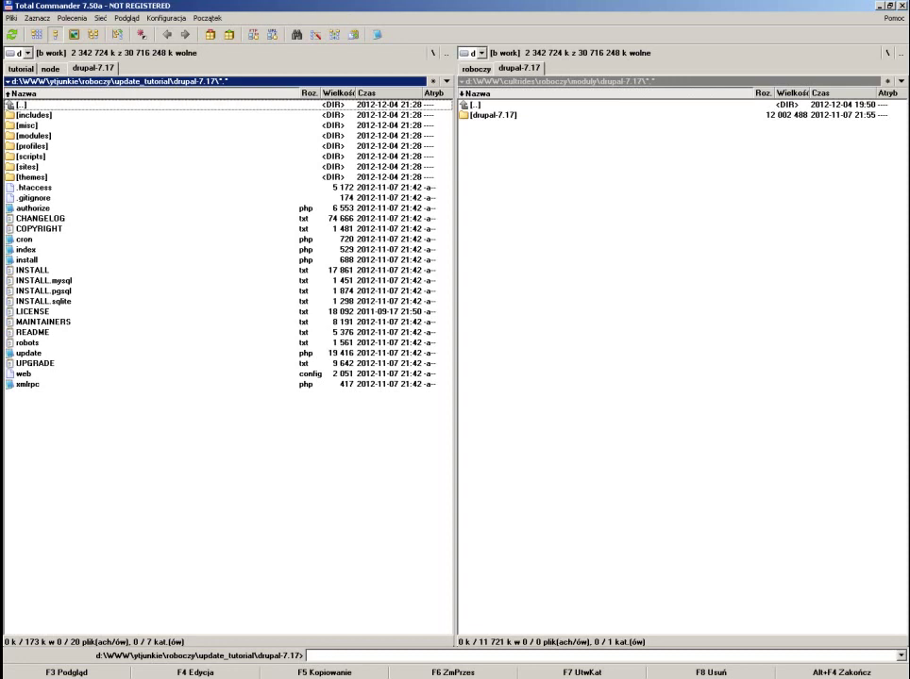
{"action": "key", "text": "alt+Tab"}
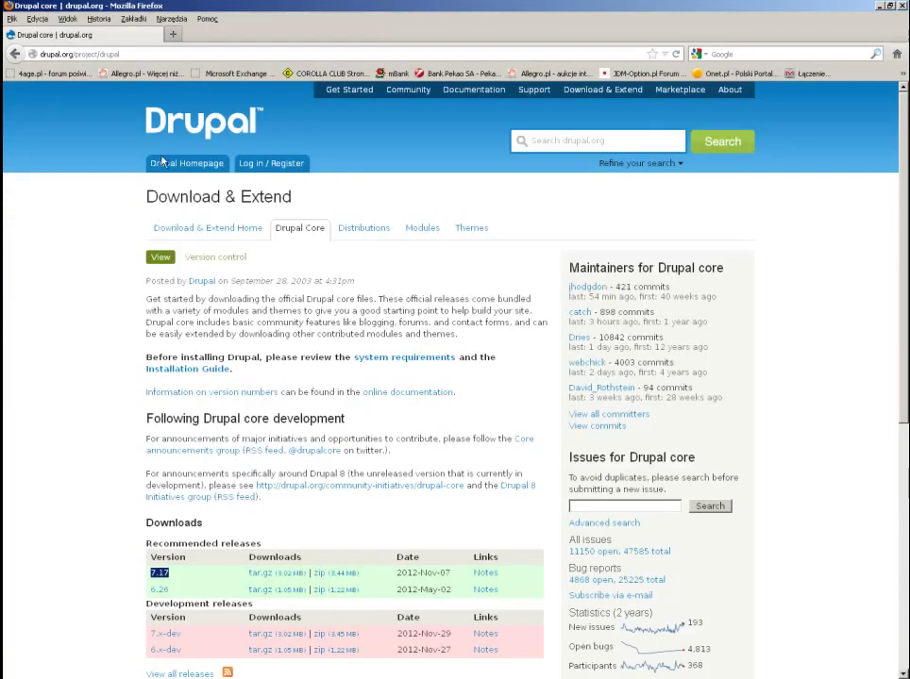
Load ytjunkie.com in Firefox to see maintenance mode, then switch to FileZilla
{"action": "left_click", "coordinate": [62, 54]}
{"action": "type", "text": "ytjunkie.com/"}
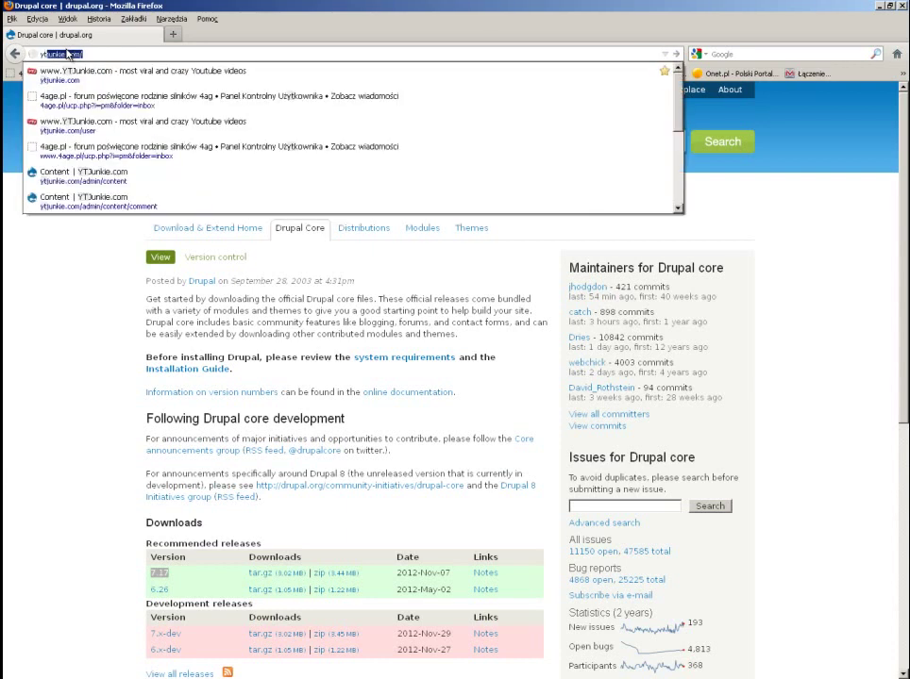
{"action": "key", "text": "Return"}
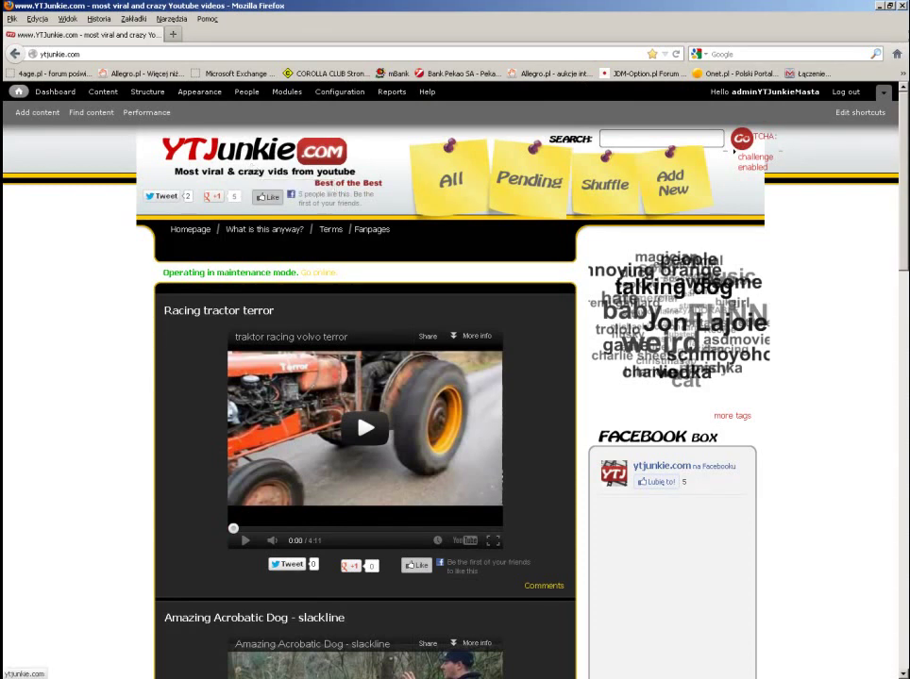
{"action": "key", "text": "alt+Tab"}
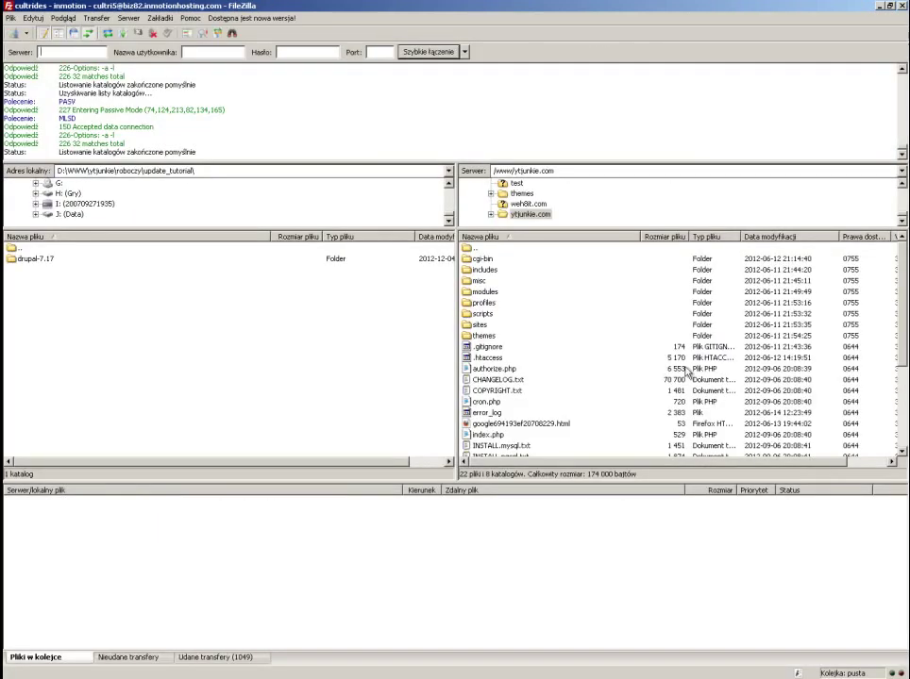
Compare local drupal-7.17 with the server's cgi-bin, profiles, .gitignore and COPYRIGHT.txt entries
{"action": "left_click", "coordinate": [58, 261]}
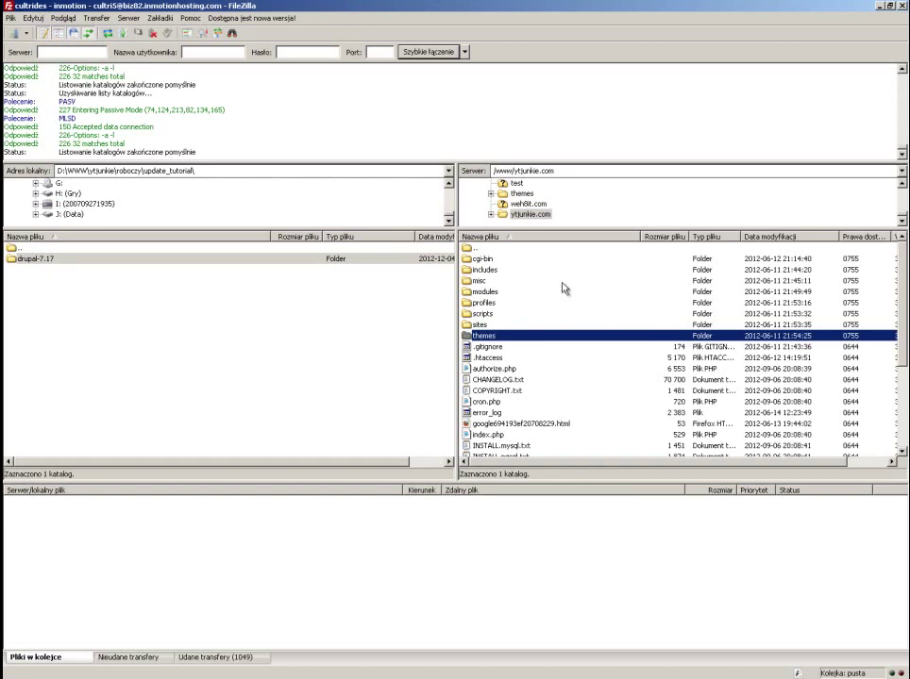
{"action": "left_click", "coordinate": [533, 260]}
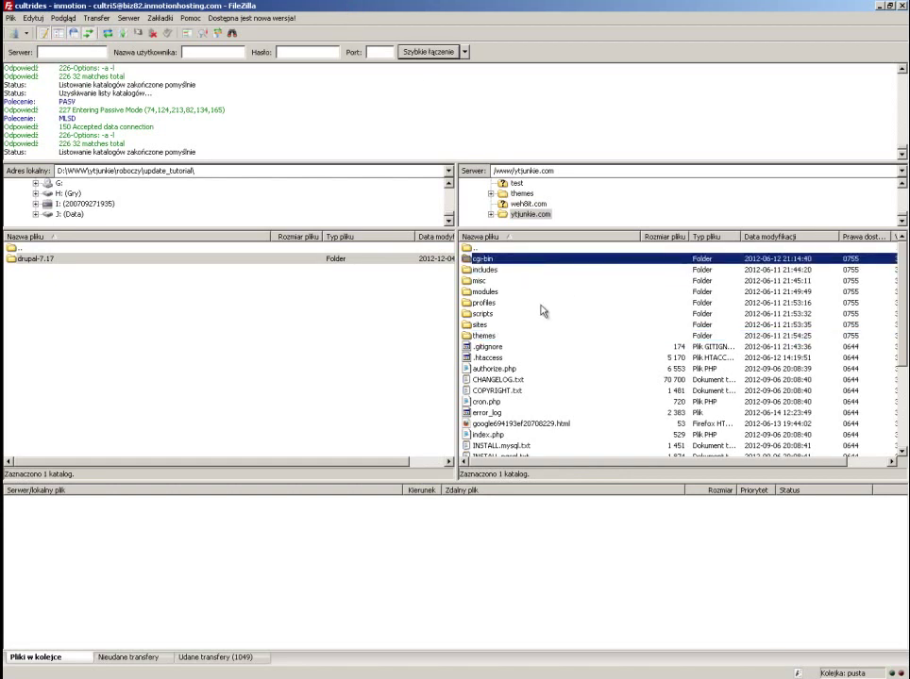
{"action": "left_click", "coordinate": [541, 304]}
{"action": "left_click", "coordinate": [518, 268]}
{"action": "left_click", "coordinate": [555, 347]}
{"action": "left_click", "coordinate": [566, 392]}
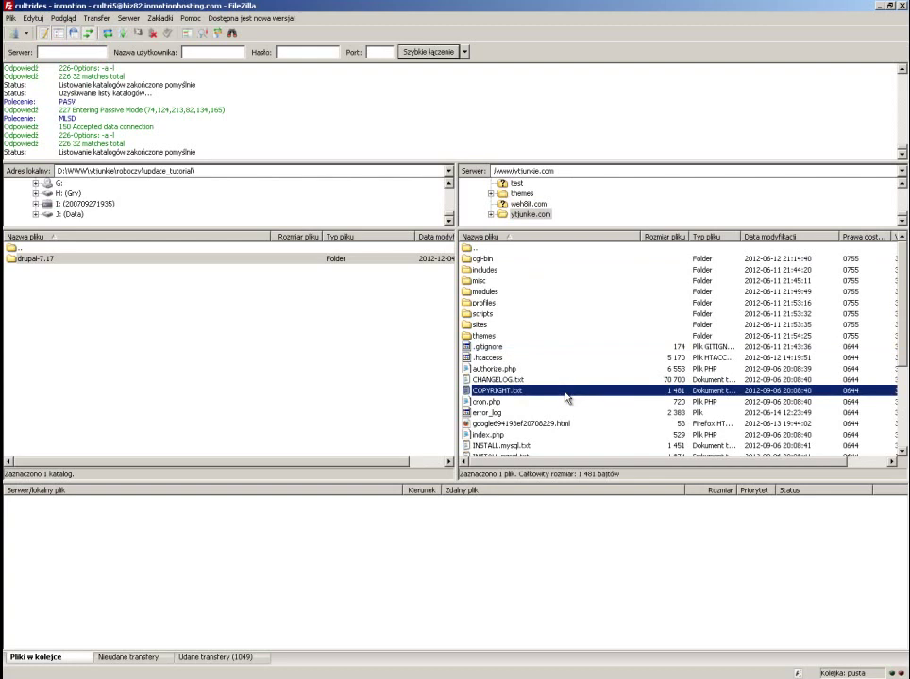
Select everything inside drupal-7.17 except .gitignore, .htaccess and robots.txt
{"action": "double_click", "coordinate": [45, 260]}
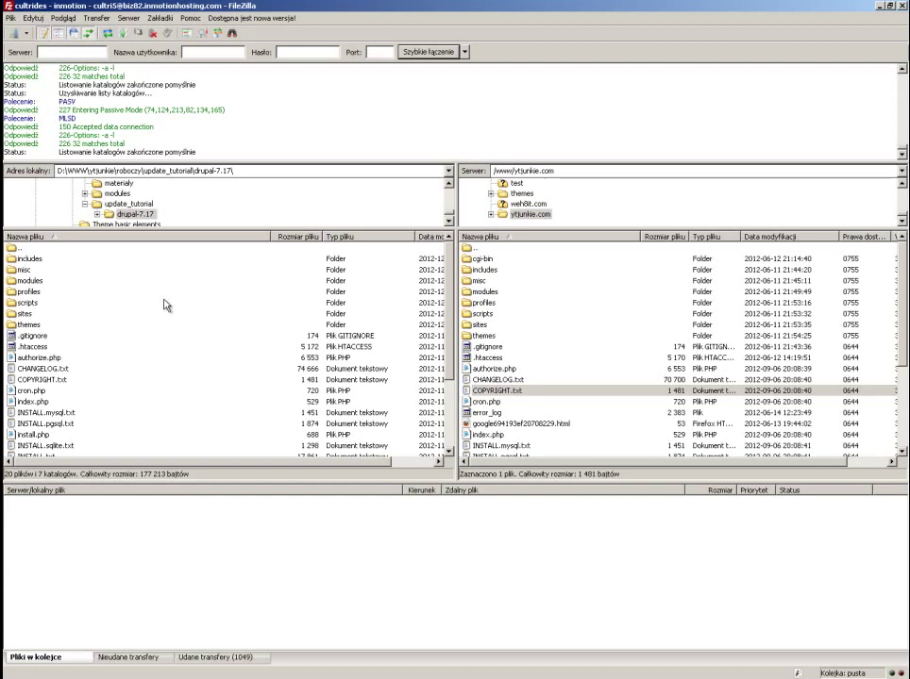
{"action": "key", "text": "ctrl+a"}
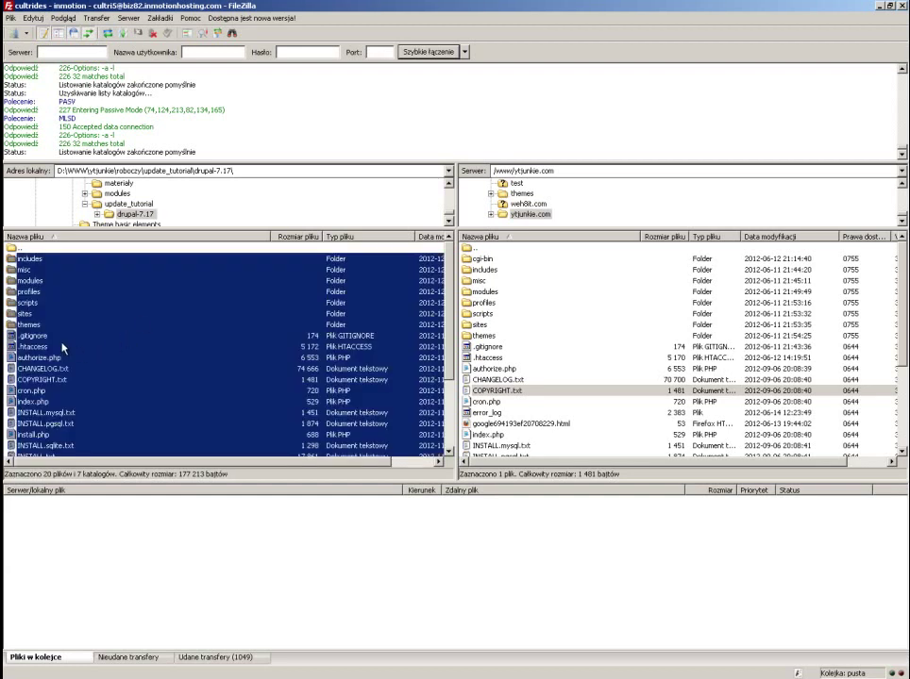
{"action": "left_click", "coordinate": [34, 336], "text": "ctrl"}
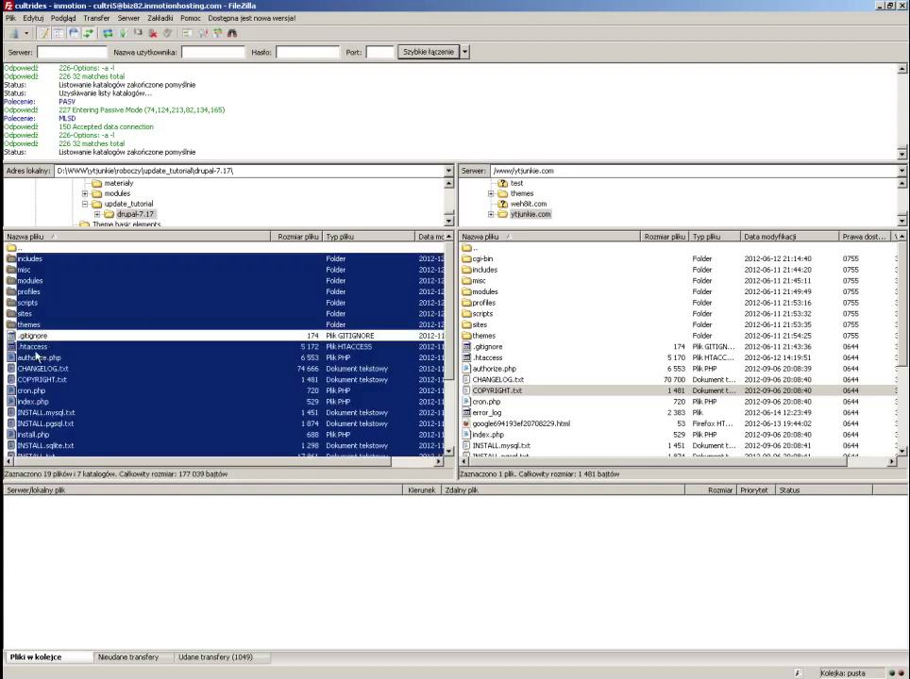
{"action": "left_click", "coordinate": [36, 346], "text": "ctrl"}
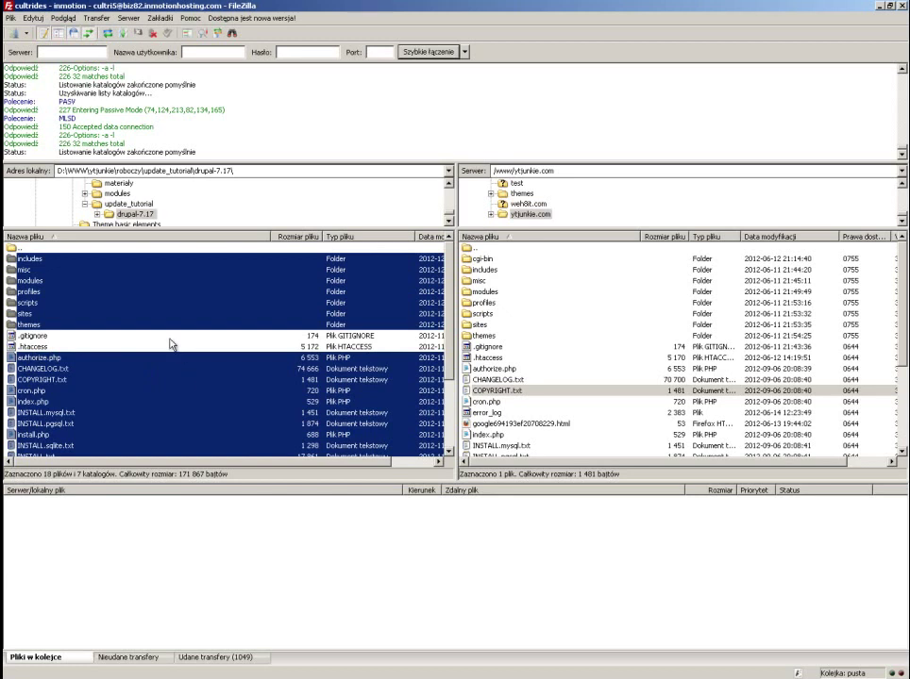
{"action": "scroll", "coordinate": [171, 345], "scroll_direction": "down", "scroll_amount": 1}
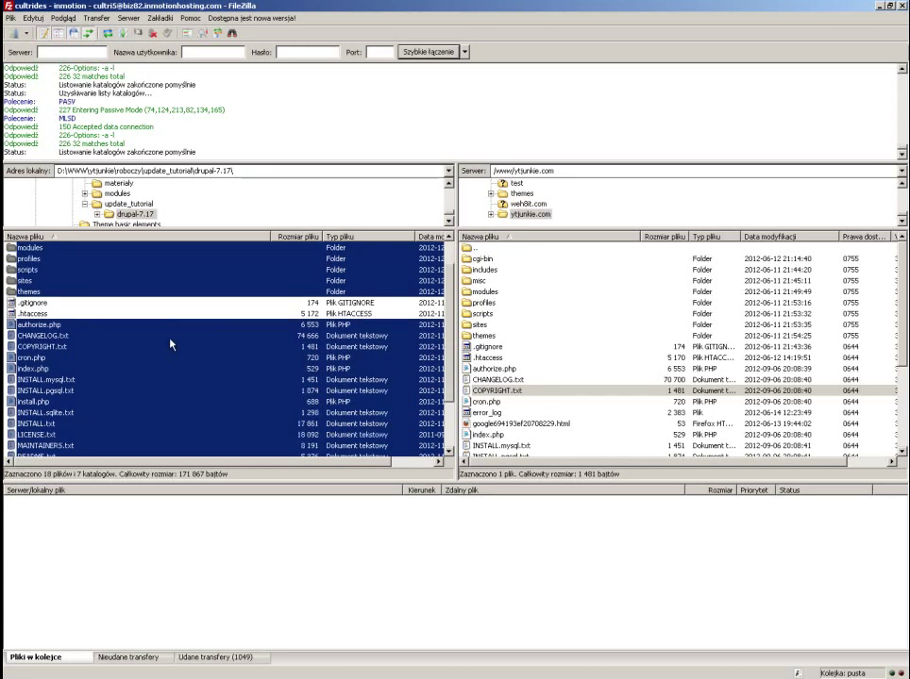
{"action": "scroll", "coordinate": [171, 344], "scroll_direction": "down", "scroll_amount": 2}
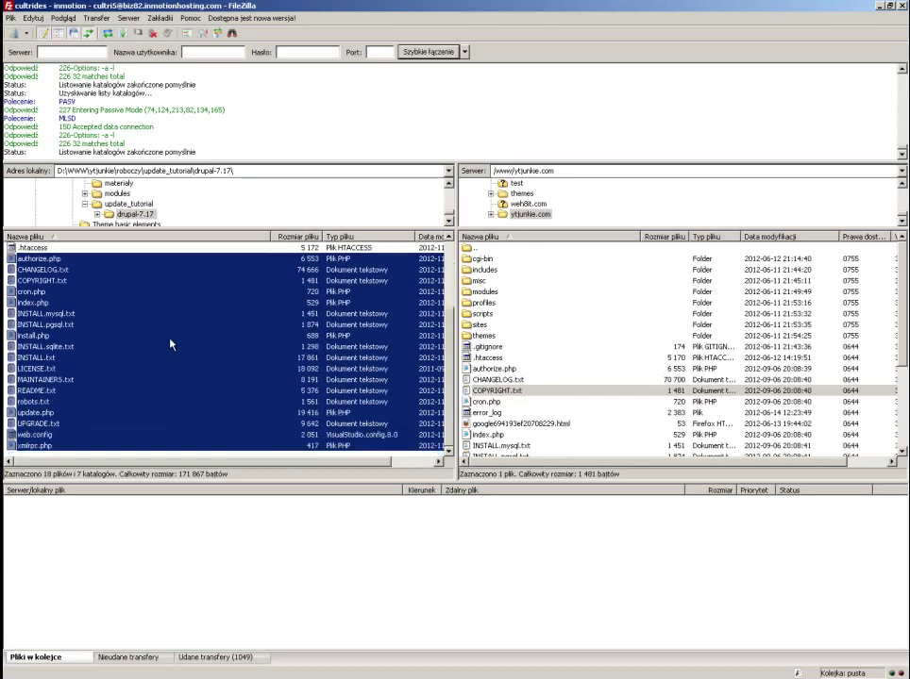
{"action": "left_click", "coordinate": [38, 403], "text": "ctrl"}
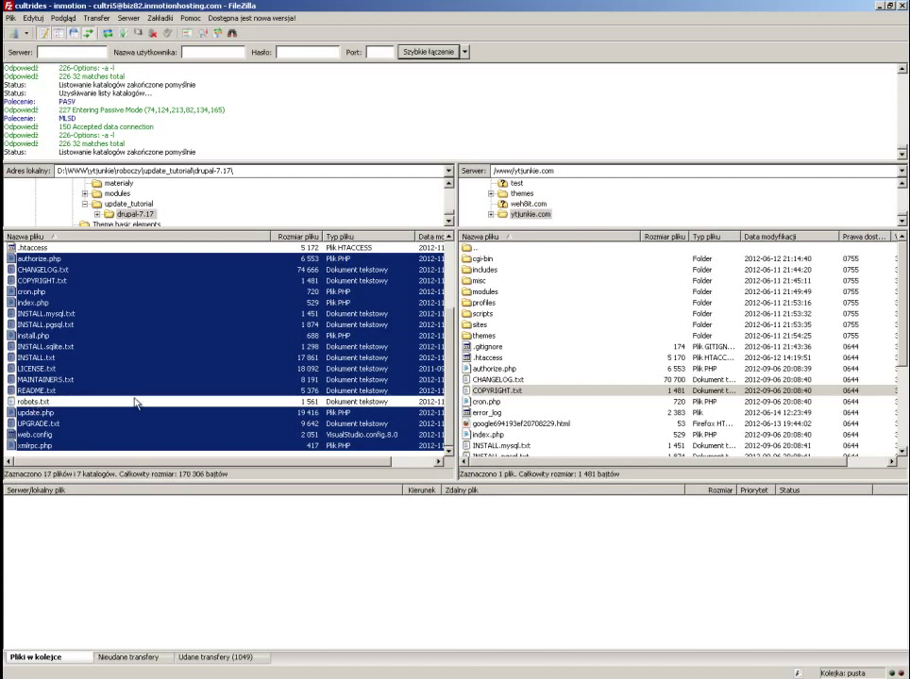
{"action": "scroll", "coordinate": [122, 391], "scroll_direction": "up", "scroll_amount": 2}
{"action": "scroll", "coordinate": [123, 390], "scroll_direction": "up", "scroll_amount": 1}
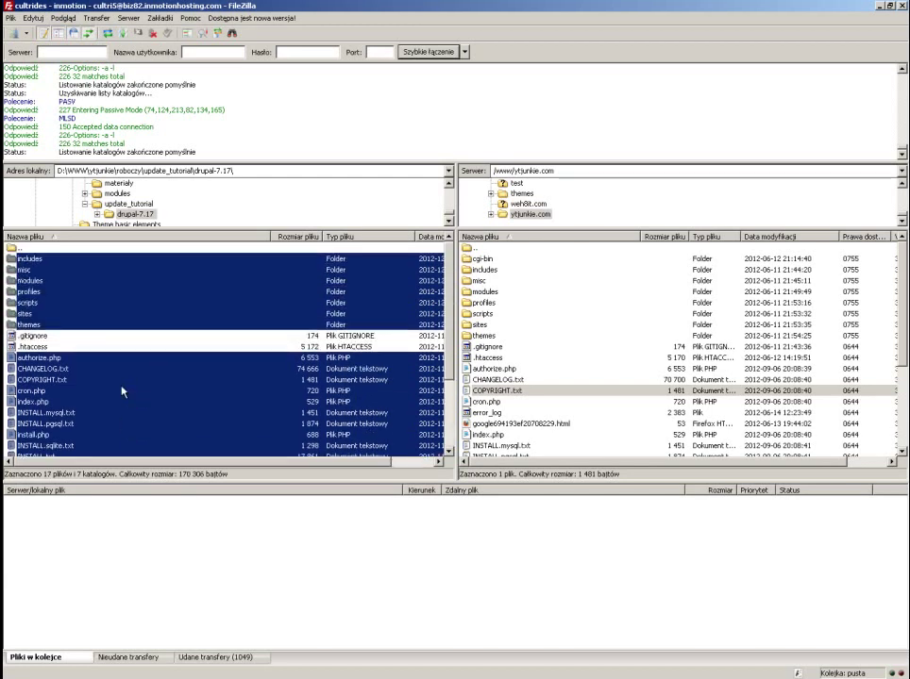
{"action": "scroll", "coordinate": [122, 392], "scroll_direction": "down", "scroll_amount": 3}
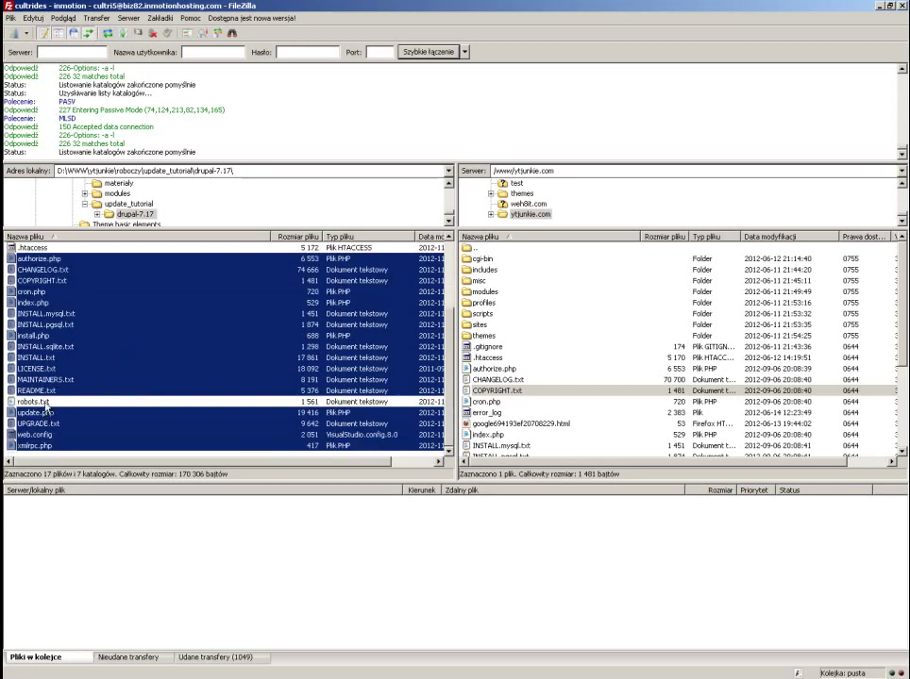
{"action": "scroll", "coordinate": [44, 405], "scroll_direction": "up", "scroll_amount": 3}
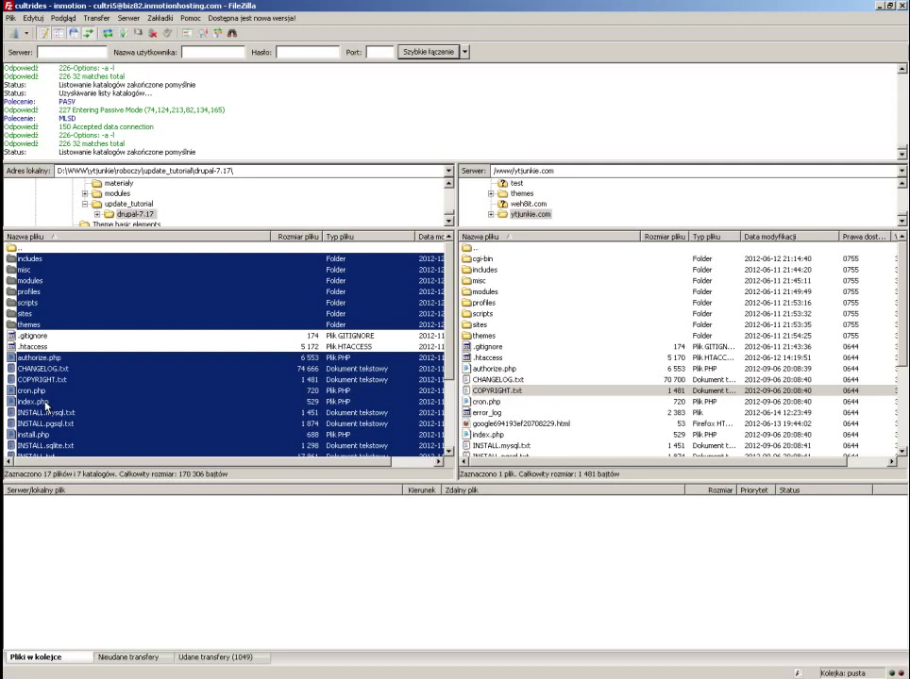
{"action": "scroll", "coordinate": [44, 406], "scroll_direction": "down", "scroll_amount": 3}
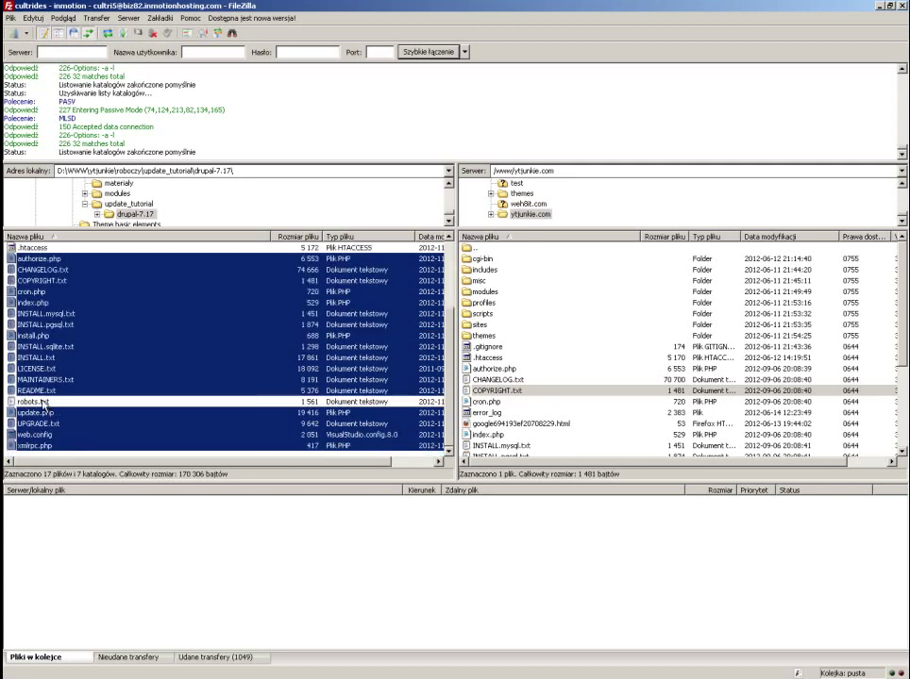
{"action": "scroll", "coordinate": [46, 394], "scroll_direction": "up", "scroll_amount": 3}
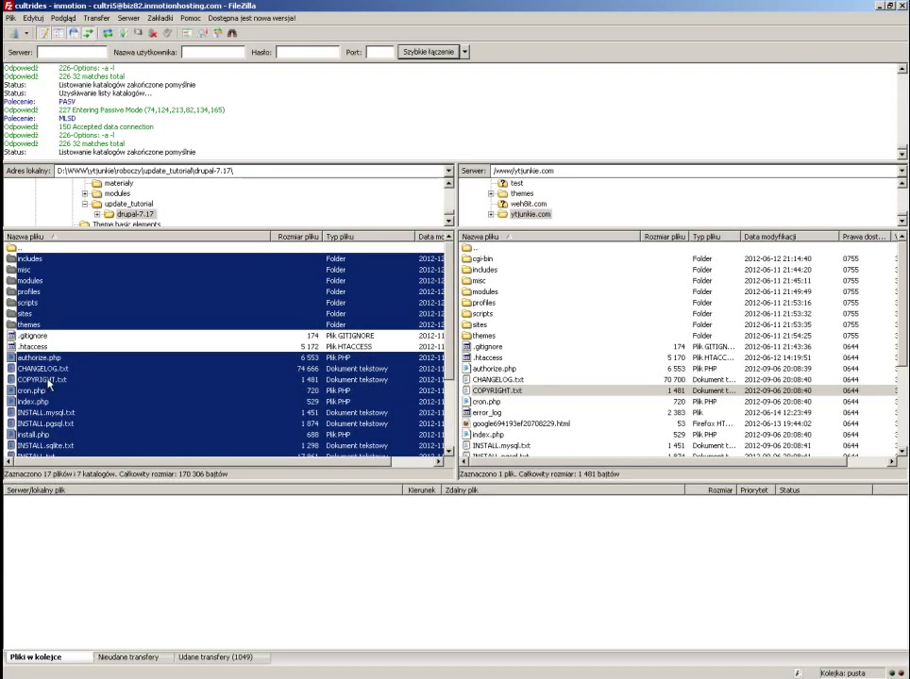
{"action": "scroll", "coordinate": [44, 396], "scroll_direction": "down", "scroll_amount": 3}
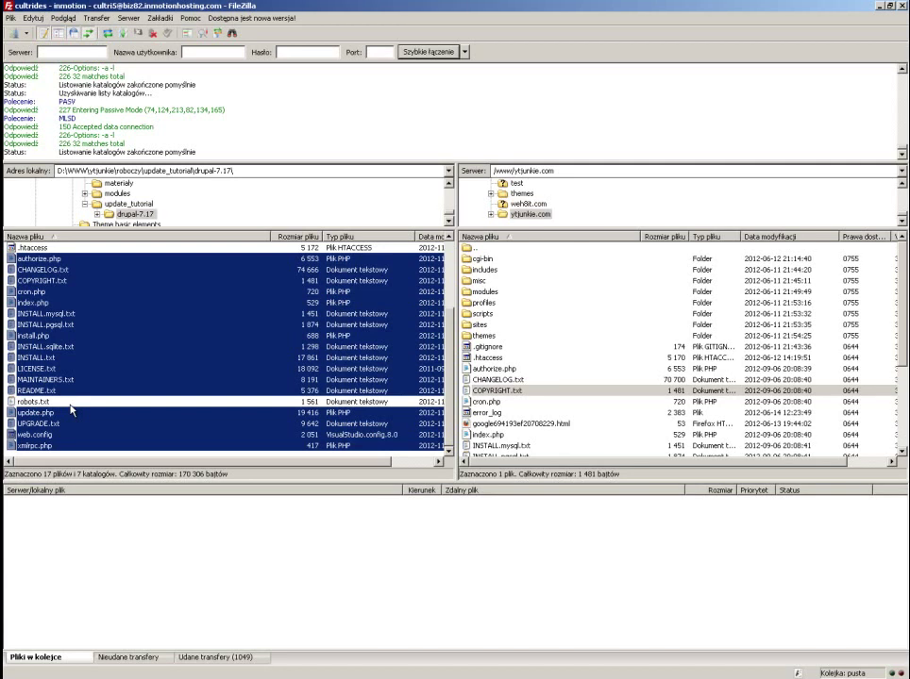
{"action": "scroll", "coordinate": [106, 357], "scroll_direction": "up", "scroll_amount": 3}
{"action": "scroll", "coordinate": [101, 353], "scroll_direction": "down", "scroll_amount": 3}
{"action": "scroll", "coordinate": [32, 395], "scroll_direction": "up", "scroll_amount": 3}
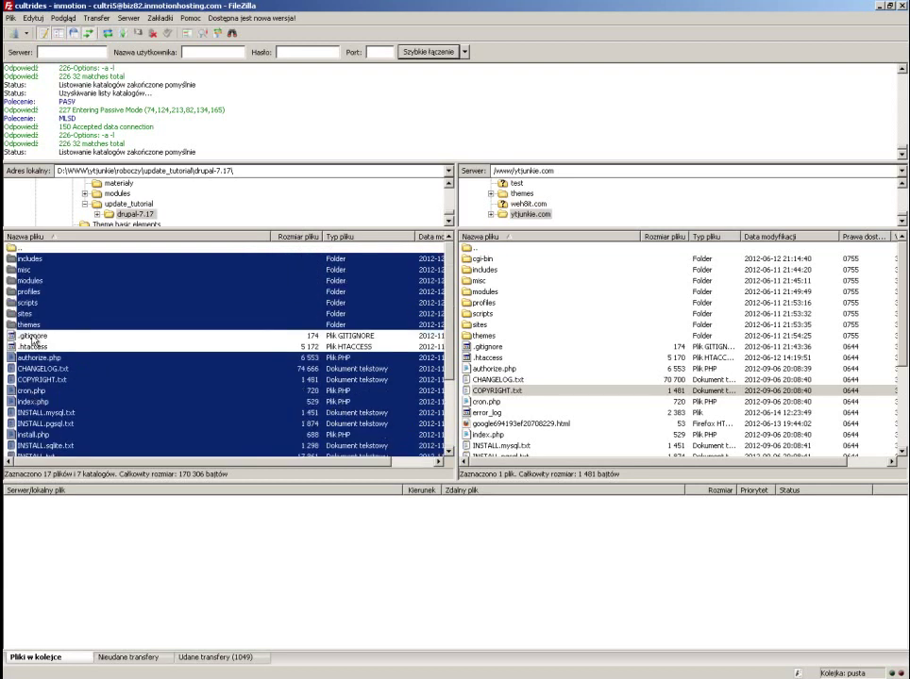
{"action": "scroll", "coordinate": [32, 347], "scroll_direction": "down", "scroll_amount": 1}
{"action": "scroll", "coordinate": [44, 324], "scroll_direction": "up", "scroll_amount": 1}
Deselect the sites folder and upload the remaining selection into the server's ytjunkie.com directory
{"action": "left_click", "coordinate": [27, 316], "text": "ctrl"}
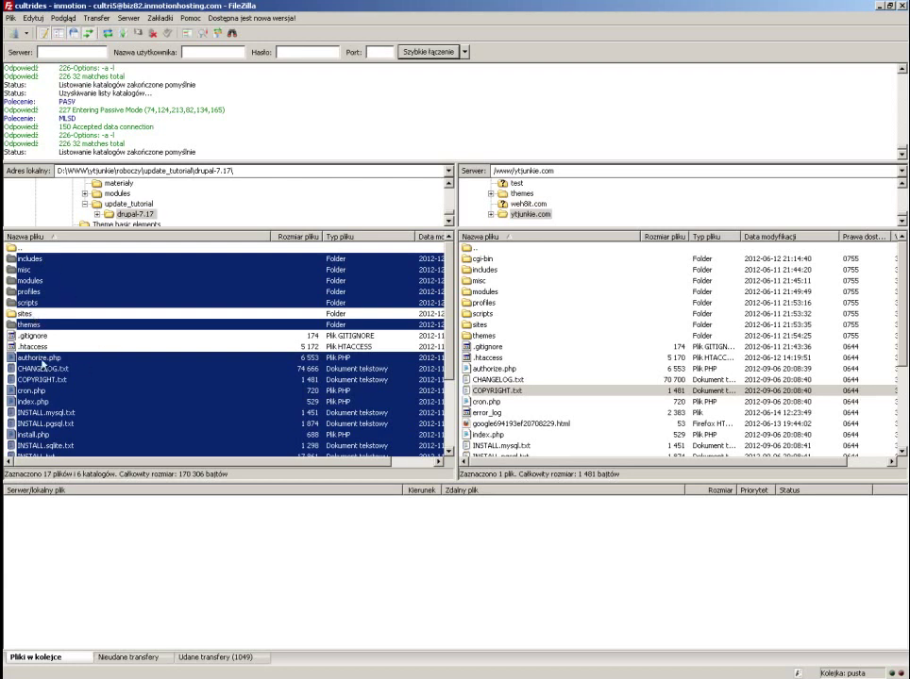
{"action": "scroll", "coordinate": [45, 300], "scroll_direction": "down", "scroll_amount": 3}
{"action": "scroll", "coordinate": [46, 401], "scroll_direction": "up", "scroll_amount": 3}
{"action": "left_click_drag", "start_coordinate": [23, 264], "coordinate": [584, 380]}
{"action": "left_click_drag", "start_coordinate": [584, 380], "coordinate": [584, 380]}
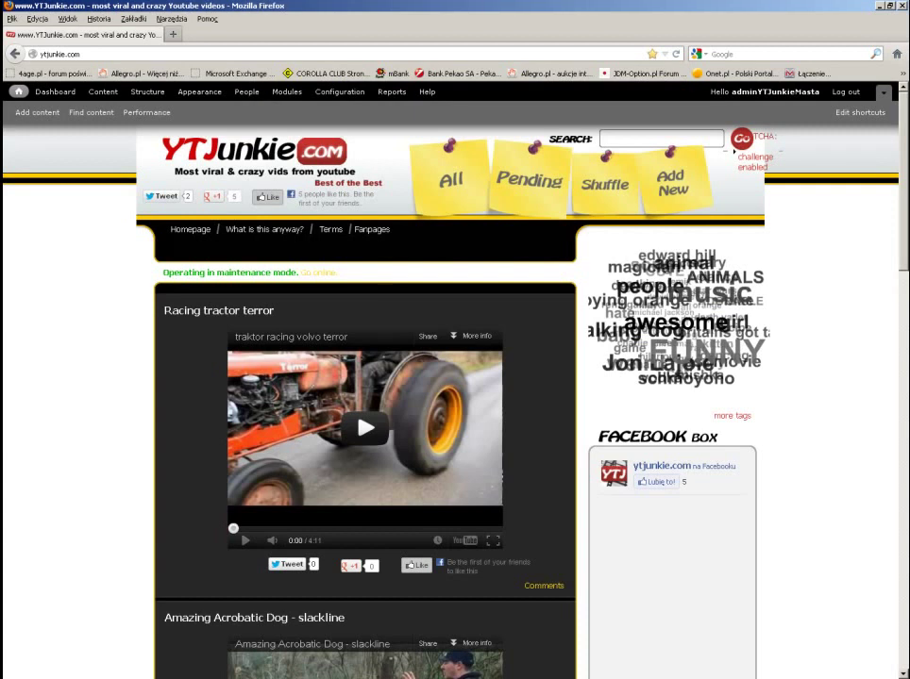
Load ytjunkie.com/update.php in Firefox to reach the database update script's overview
{"action": "left_click", "coordinate": [101, 54]}
{"action": "type", "text": "/"}
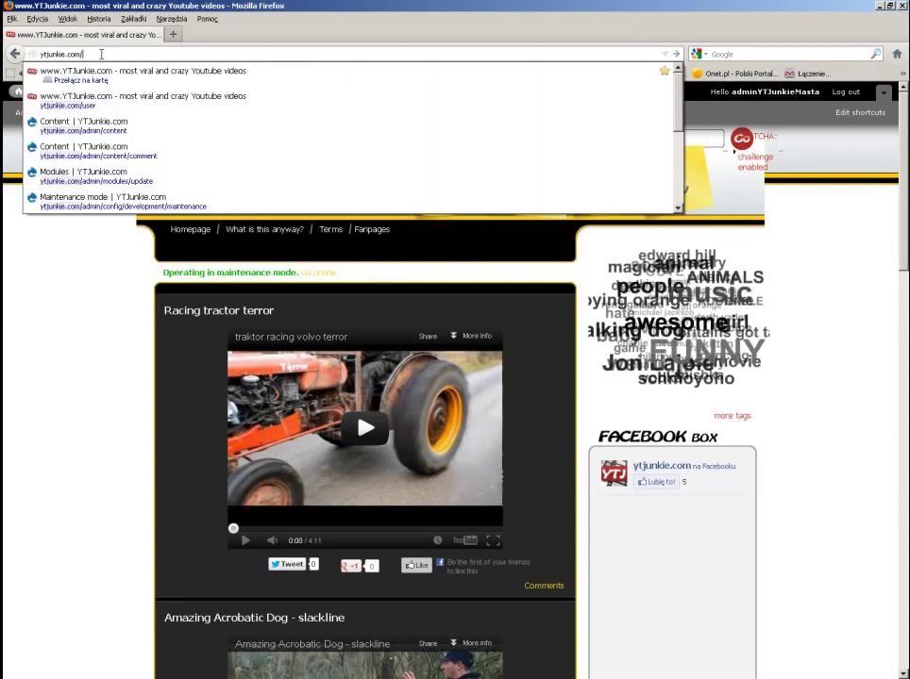
{"action": "type", "text": "u"}
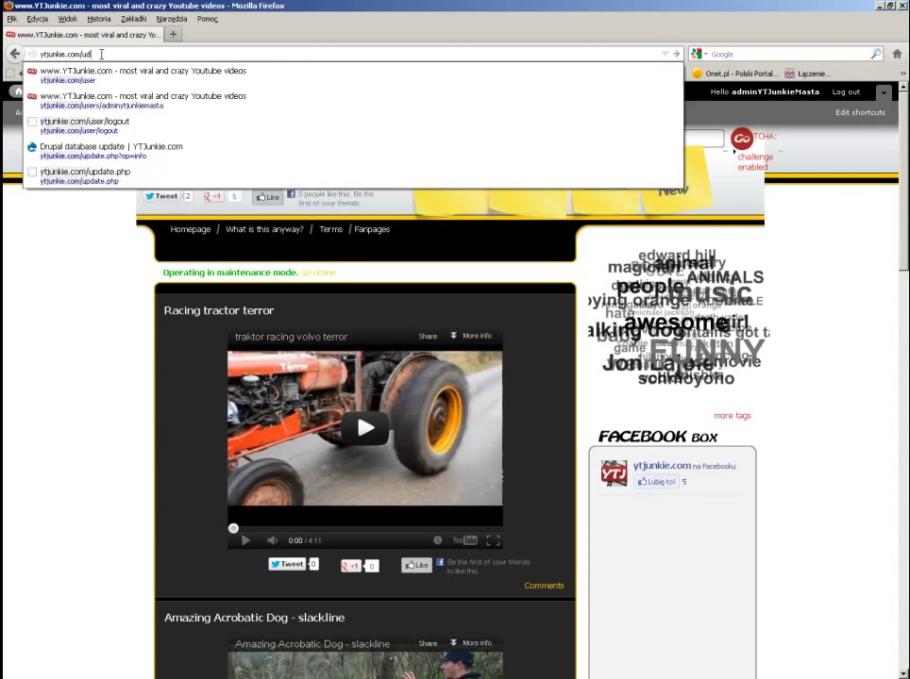
{"action": "type", "text": "pdate"}
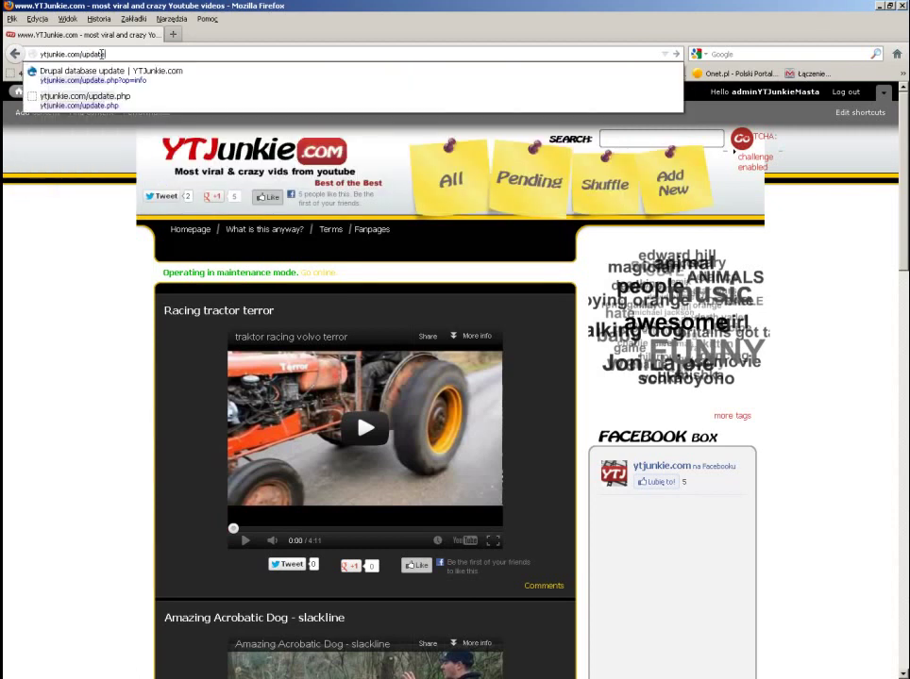
{"action": "type", "text": ".php"}
{"action": "left_click", "coordinate": [64, 54]}
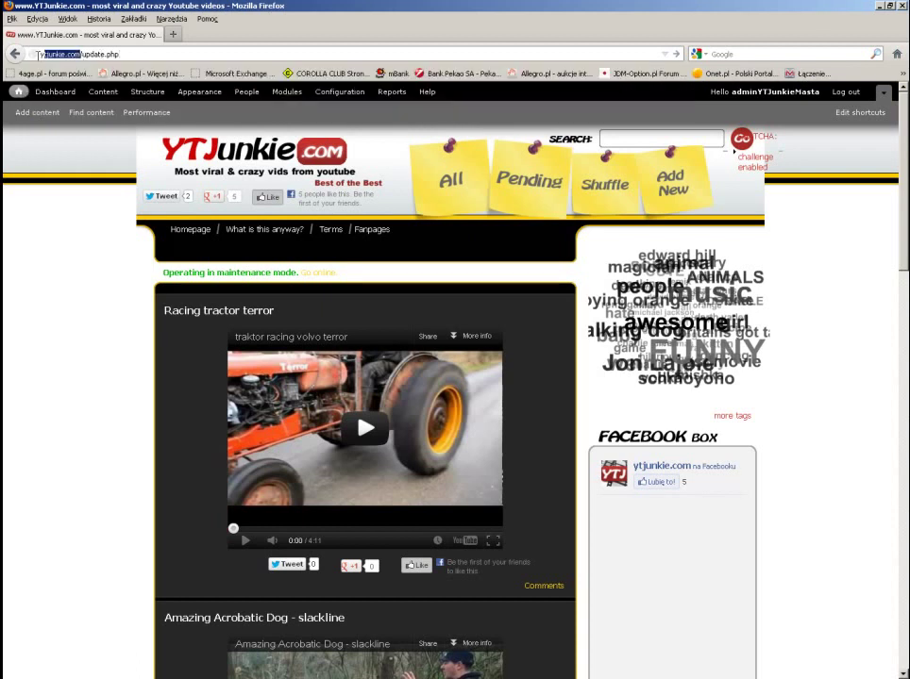
{"action": "left_click", "coordinate": [129, 54]}
{"action": "key", "text": "Return"}
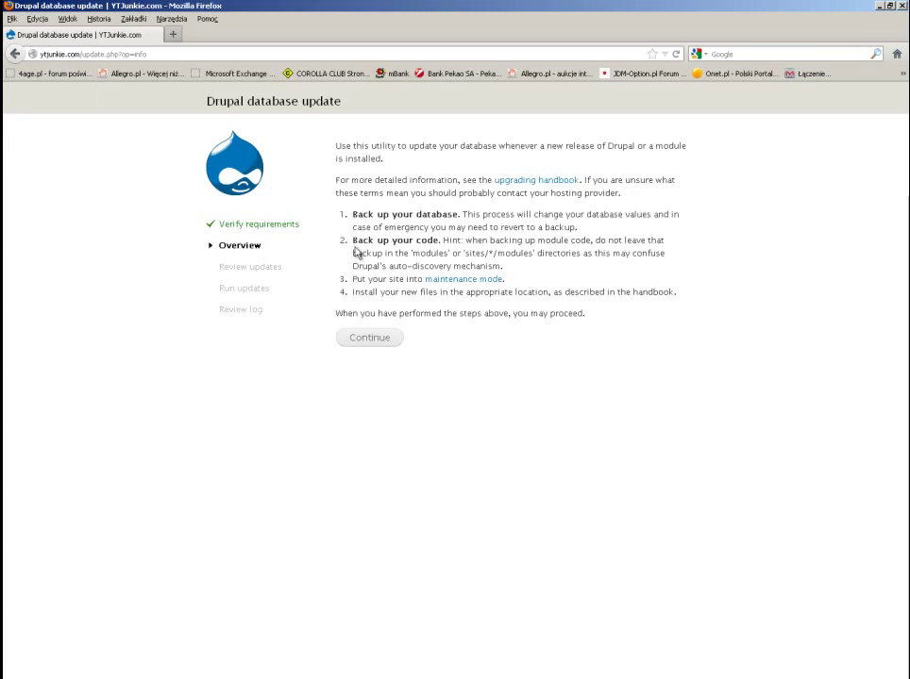
Apply the 2 pending database updates, then return to the YTJunkie front page
{"action": "left_click", "coordinate": [361, 338]}
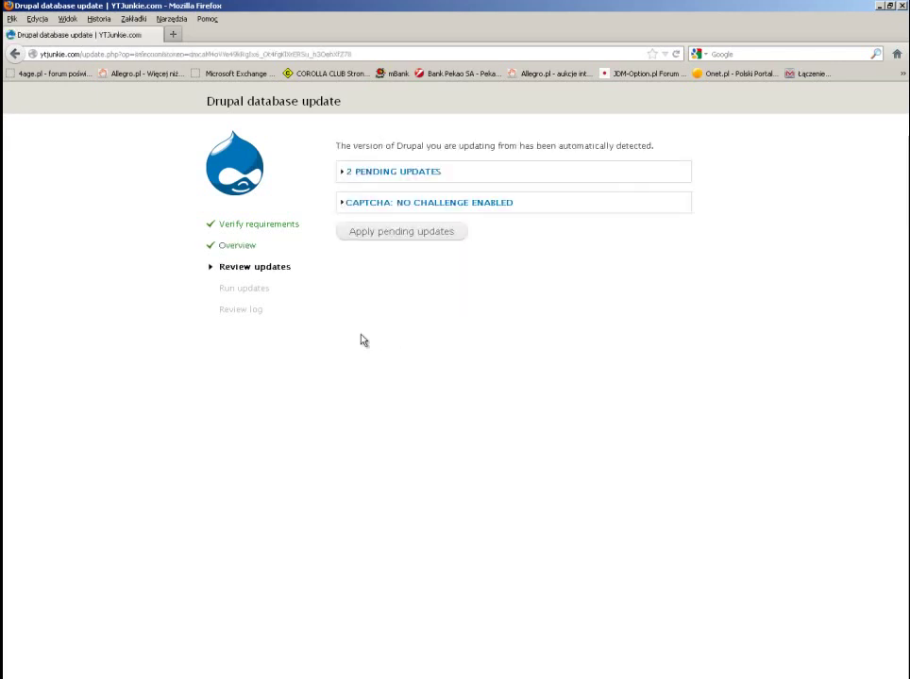
{"action": "left_click", "coordinate": [386, 241]}
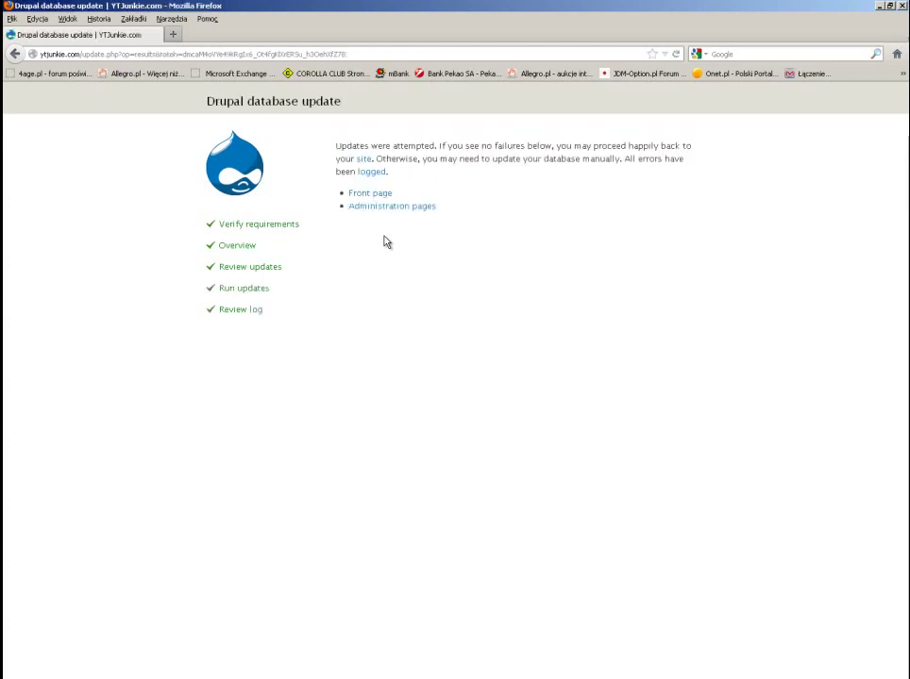
{"action": "left_click", "coordinate": [368, 196]}
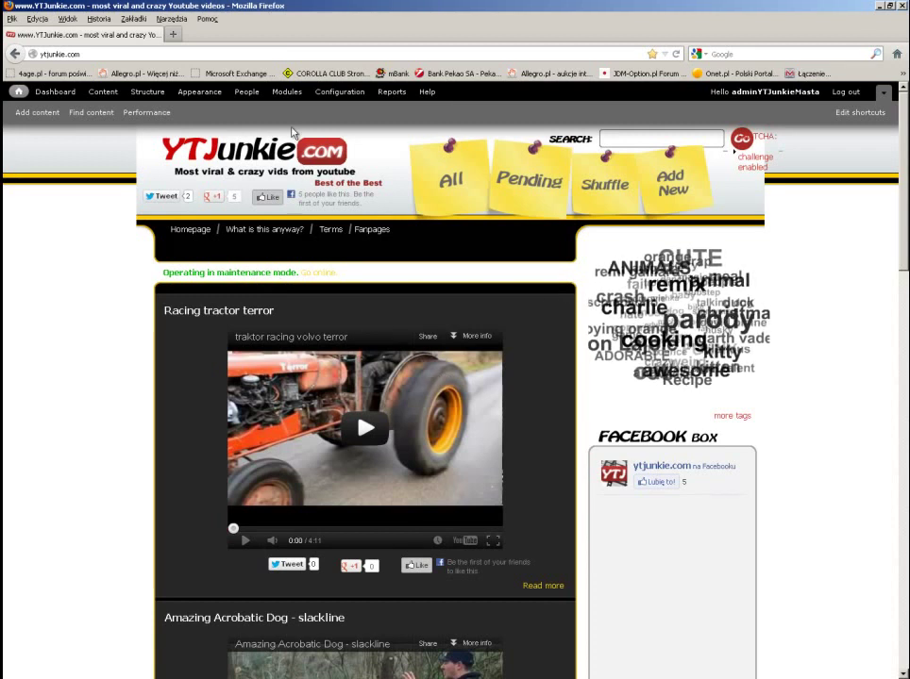
On the Modules page, confirm Aggregator, Blog, Comment and Contextual links show version 7.17
{"action": "left_click", "coordinate": [281, 92]}
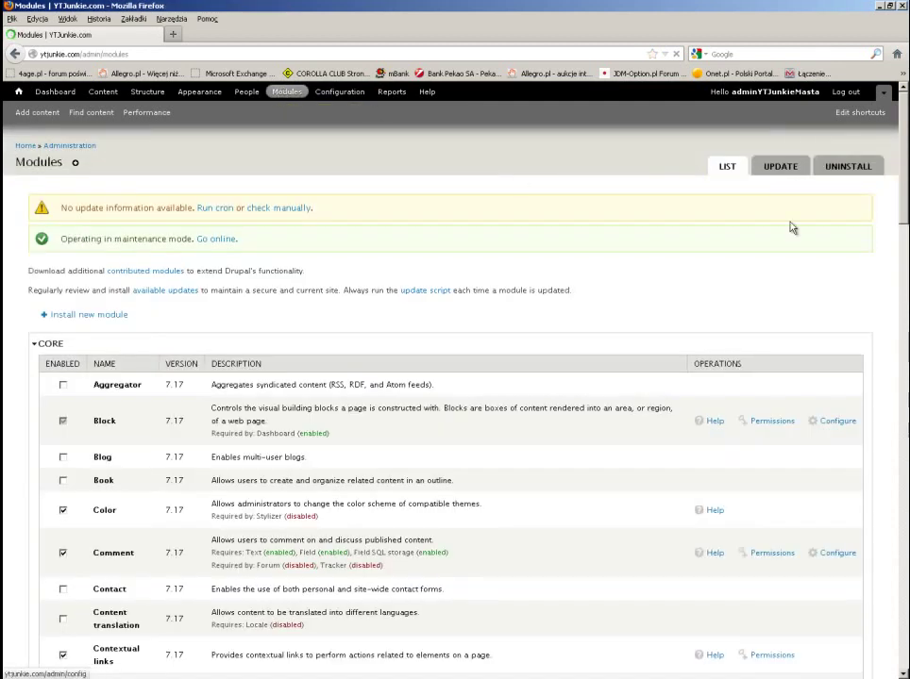
{"action": "left_click", "coordinate": [784, 167]}
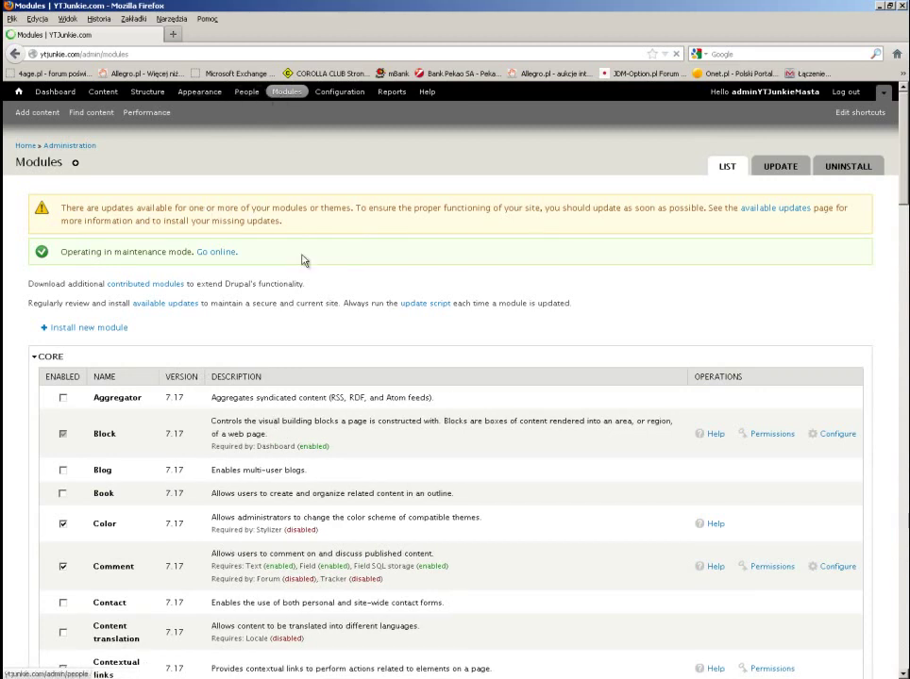
{"action": "scroll", "coordinate": [283, 358], "scroll_direction": "down", "scroll_amount": 3}
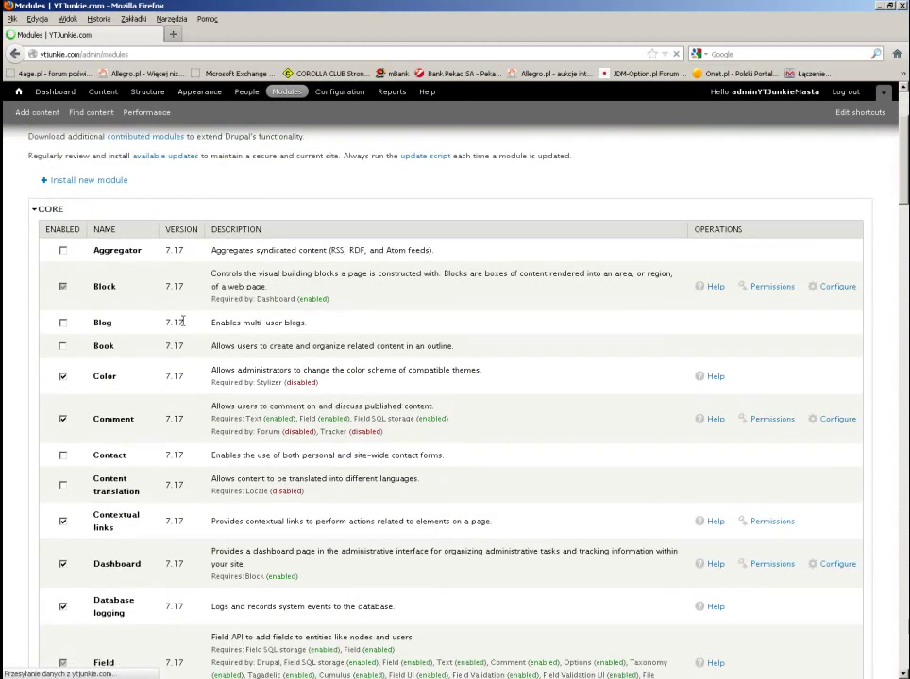
{"action": "double_click", "coordinate": [172, 321]}
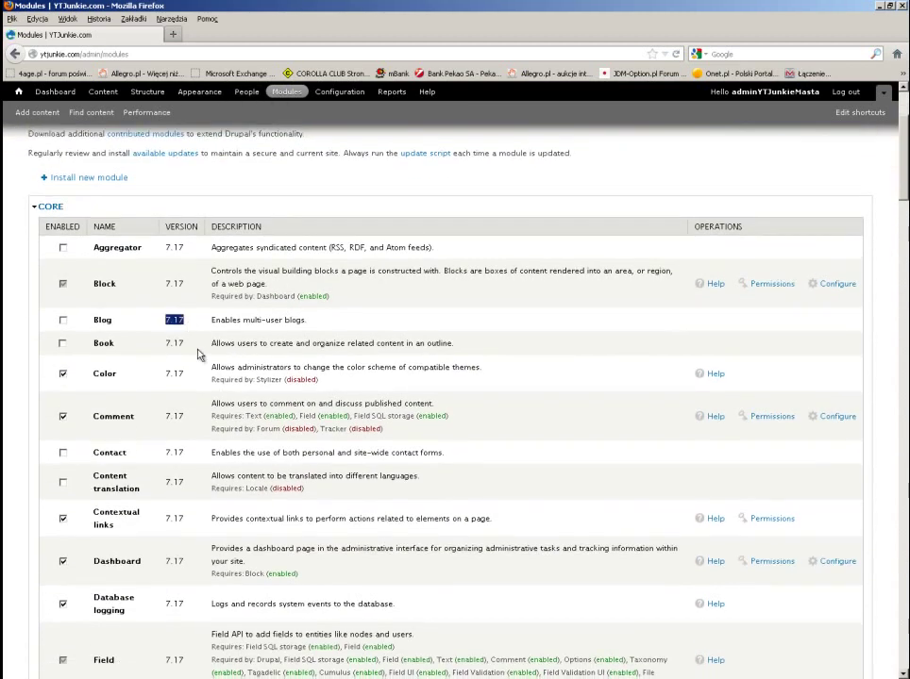
{"action": "double_click", "coordinate": [172, 416]}
{"action": "double_click", "coordinate": [170, 248]}
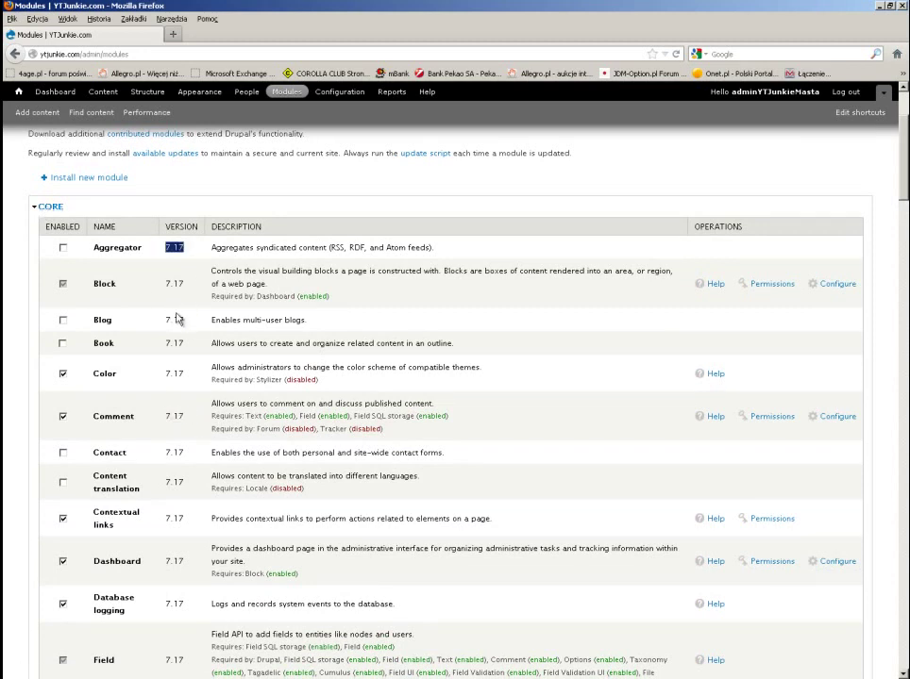
{"action": "left_click", "coordinate": [164, 525]}
{"action": "double_click", "coordinate": [173, 521]}
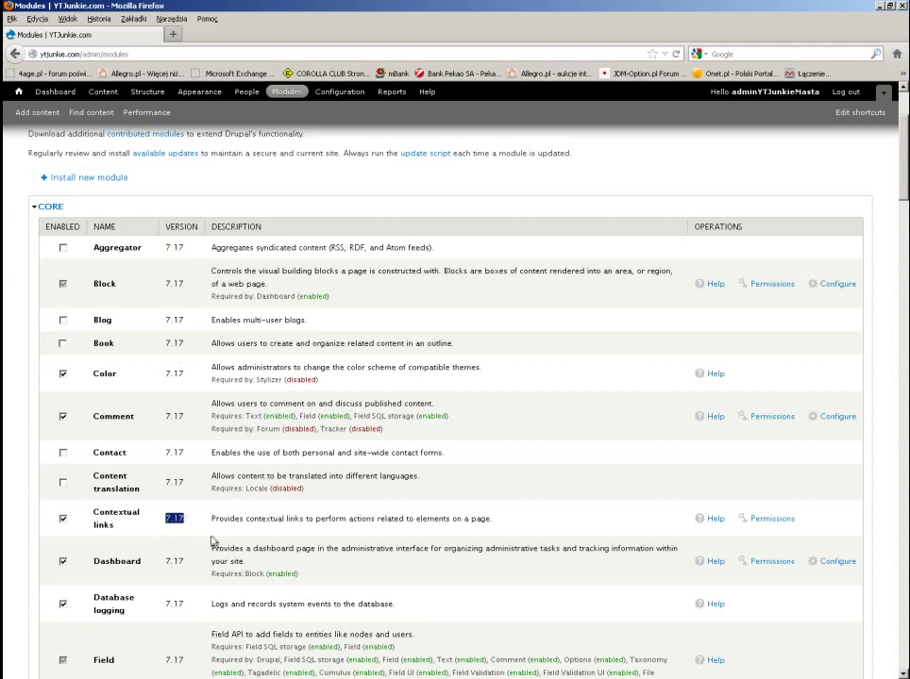
{"action": "scroll", "coordinate": [230, 529], "scroll_direction": "up", "scroll_amount": 3}
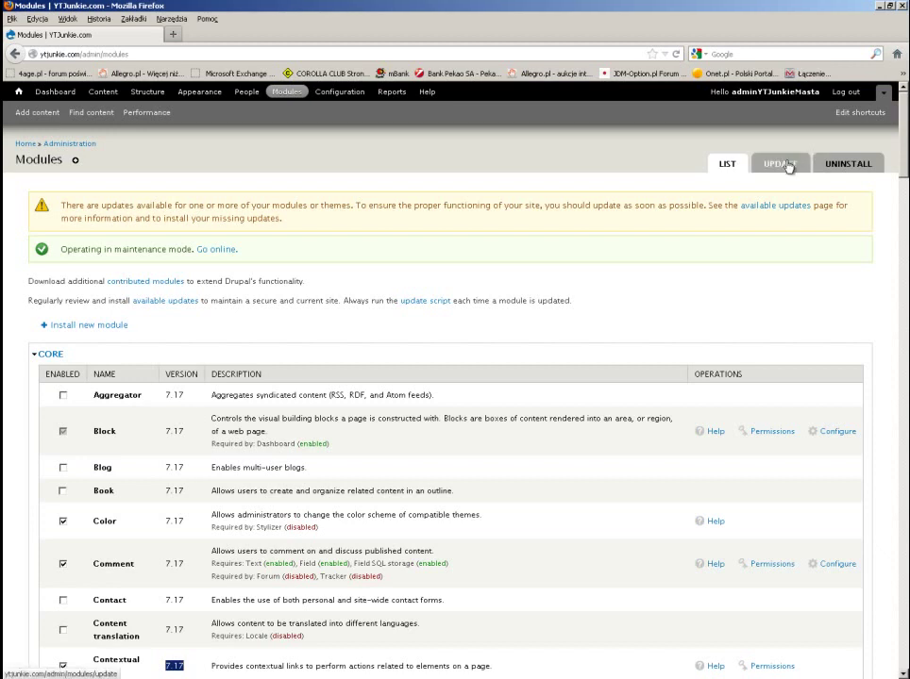
View available updates: Facebook Like Button (7.x-2.3) and Field validation (7.x-2.2) recommended
{"action": "left_click", "coordinate": [789, 166]}
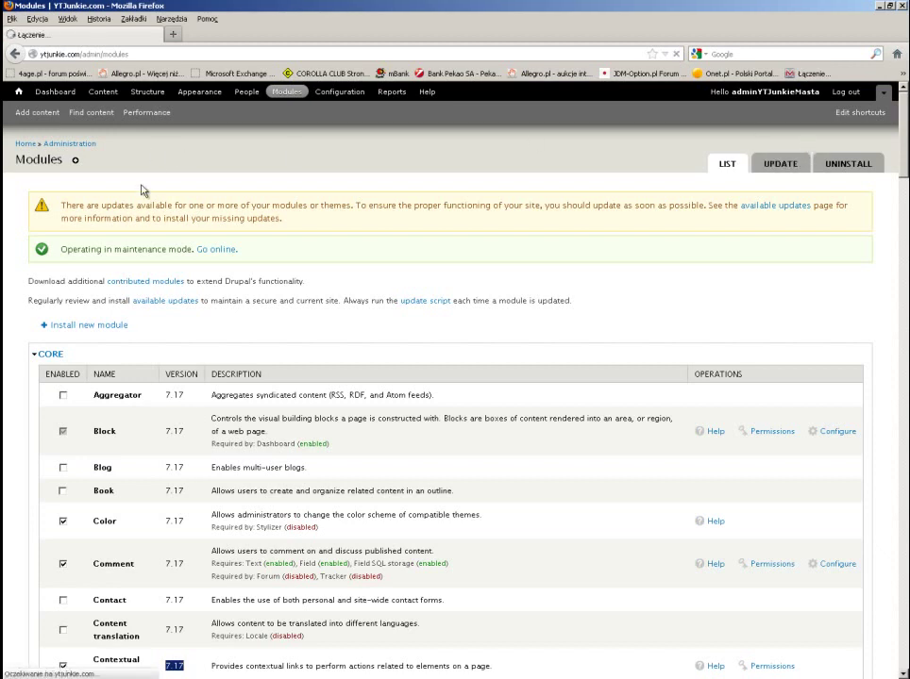
{"action": "left_click_drag", "start_coordinate": [79, 204], "coordinate": [300, 222]}
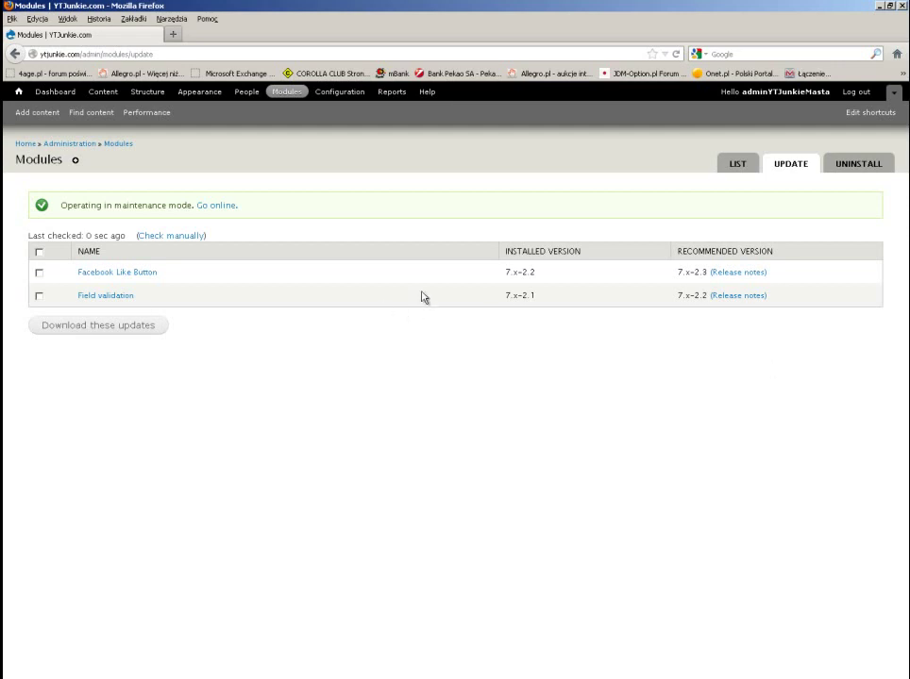
Uncheck 'Put site into maintenance mode' under Configuration > Maintenance mode and save
{"action": "left_click", "coordinate": [345, 92]}
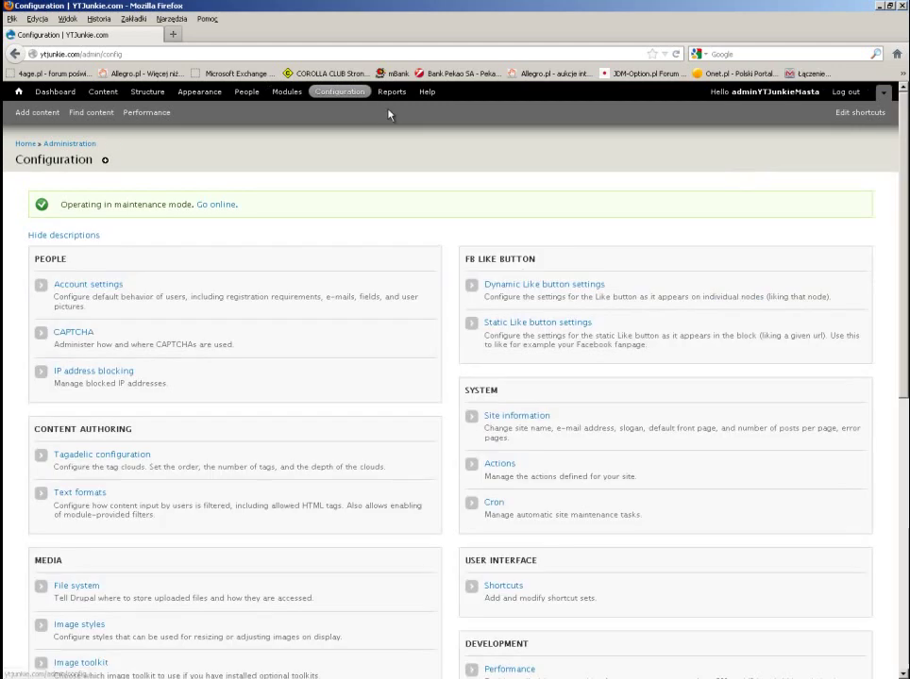
{"action": "scroll", "coordinate": [487, 522], "scroll_direction": "down", "scroll_amount": 6}
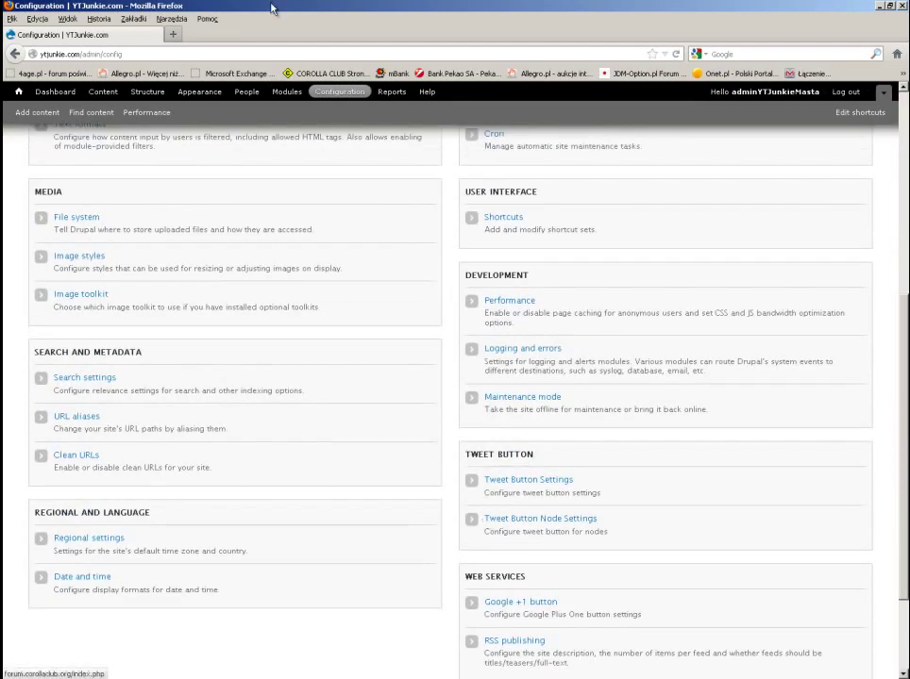
{"action": "left_click", "coordinate": [475, 399]}
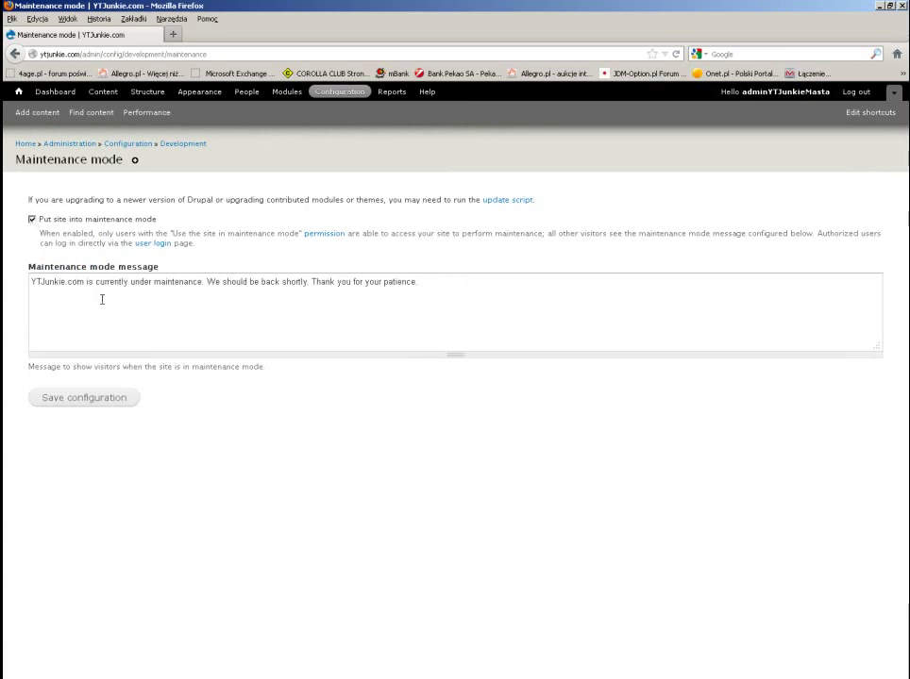
{"action": "left_click", "coordinate": [32, 220]}
{"action": "left_click", "coordinate": [96, 398]}
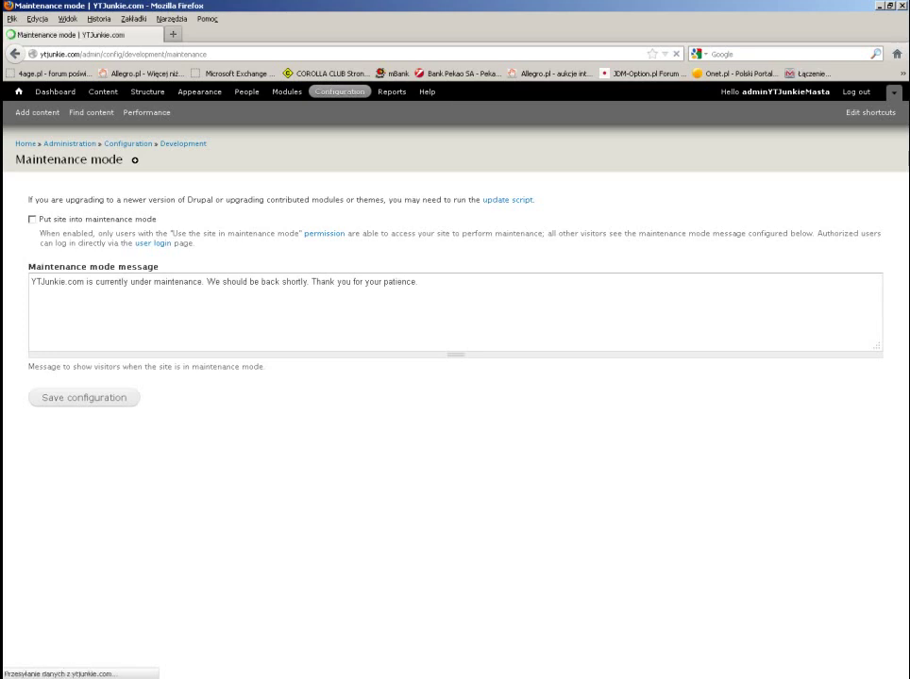
{"action": "key", "text": "alt+Tab"}
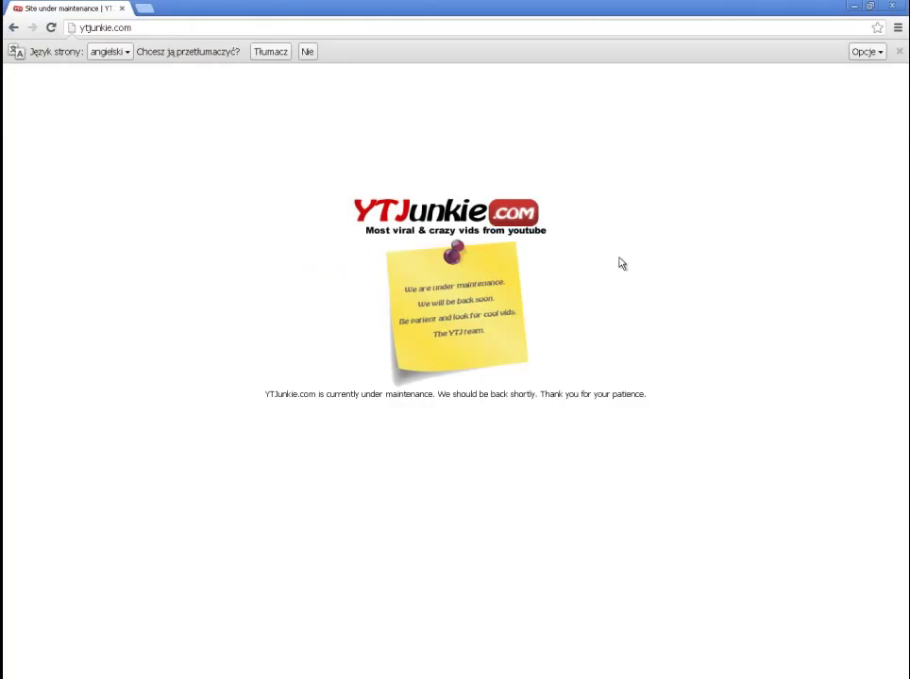
Reload ytjunkie.com in Chrome and confirm the normal video front page is live
{"action": "key", "text": "F5"}
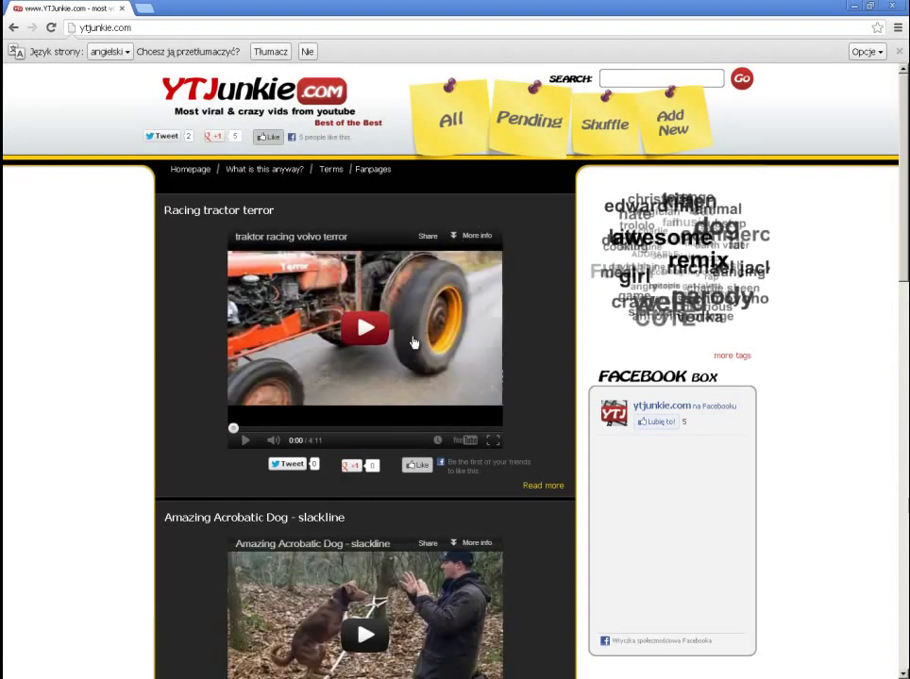
{"action": "scroll", "coordinate": [420, 338], "scroll_direction": "down", "scroll_amount": 5}
{"action": "scroll", "coordinate": [420, 338], "scroll_direction": "up", "scroll_amount": 5}
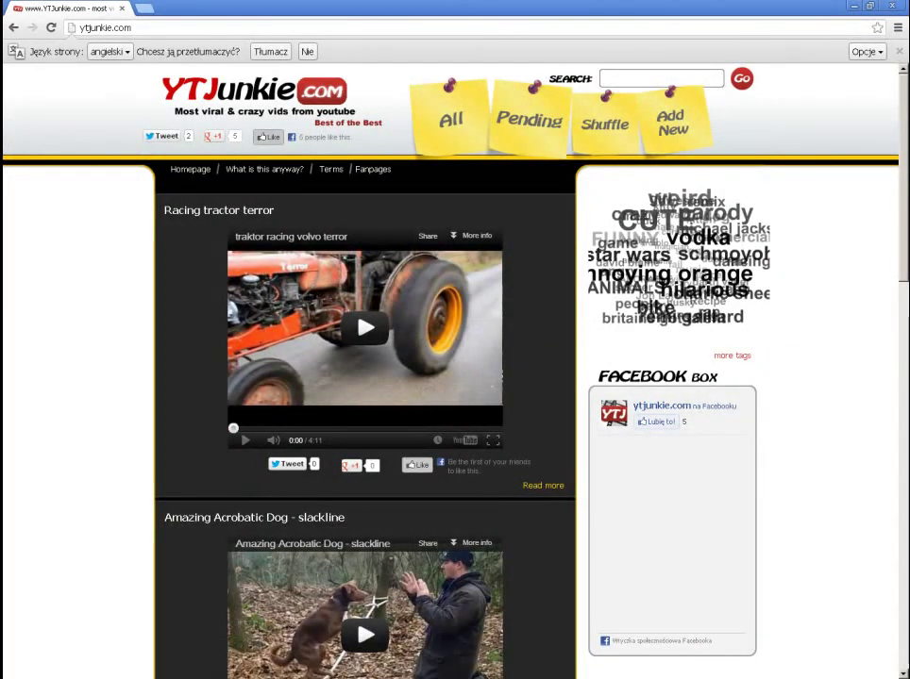
Back in FileZilla, select the sites folder in the server's ytjunkie.com file list
{"action": "key", "text": "alt+Tab"}
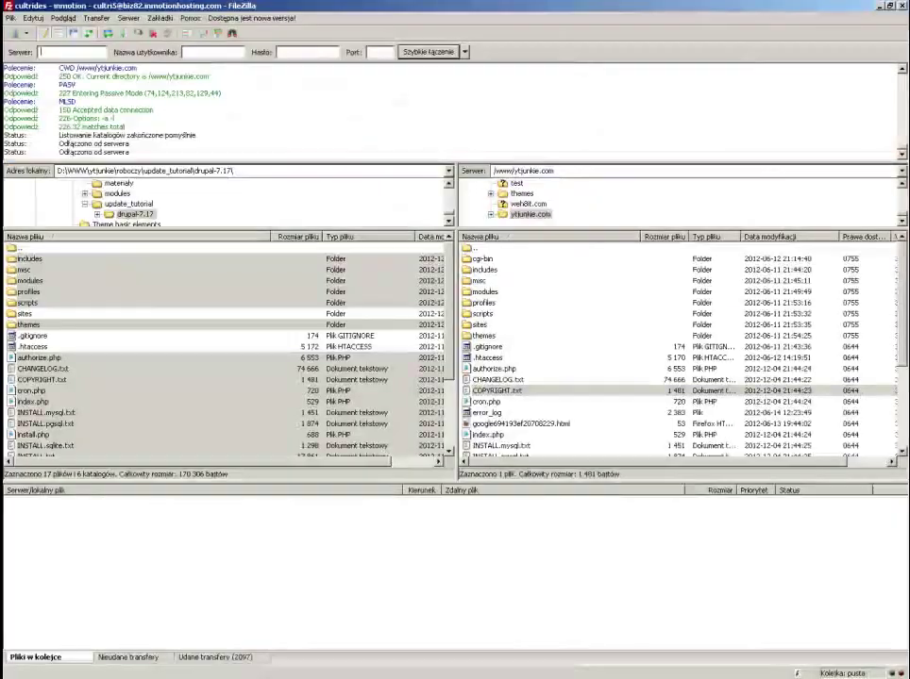
{"action": "left_click", "coordinate": [483, 326]}
{"action": "left_click", "coordinate": [490, 316]}
{"action": "left_click", "coordinate": [482, 325]}
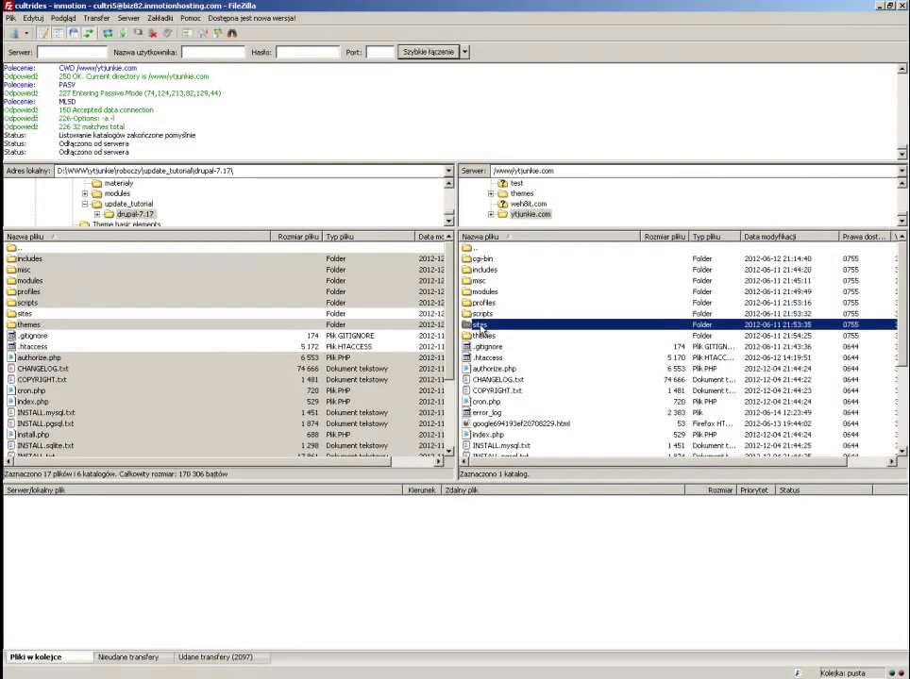